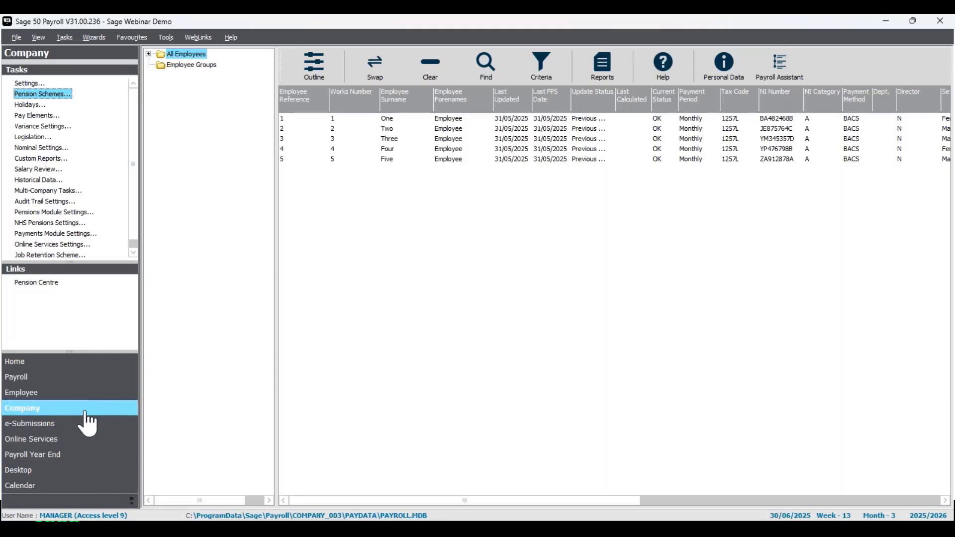
# - Open the Salary Sacrifice pension scheme for editing from the company's pension schemes, acknowledging the in-use warning
pyautogui.click(48, 94)
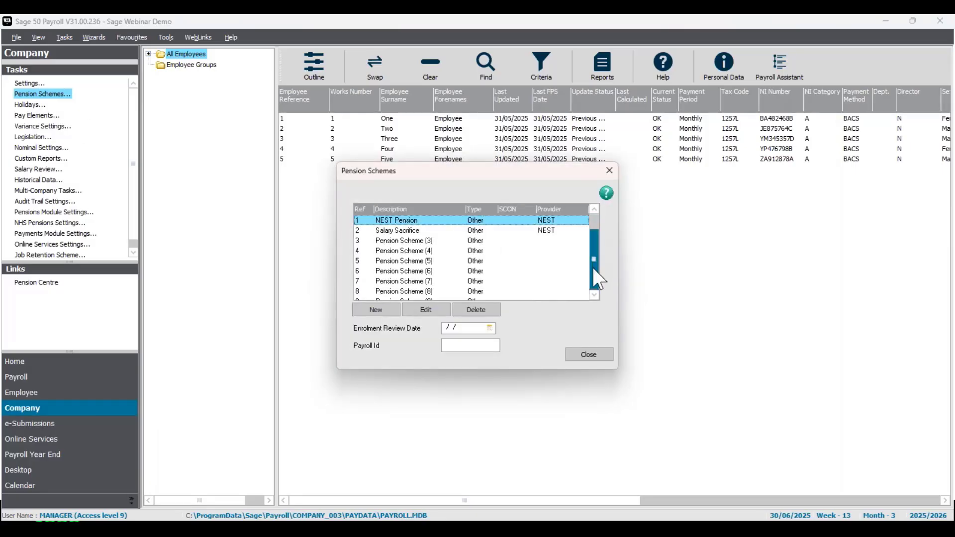
pyautogui.scroll(-1, 592, 267)
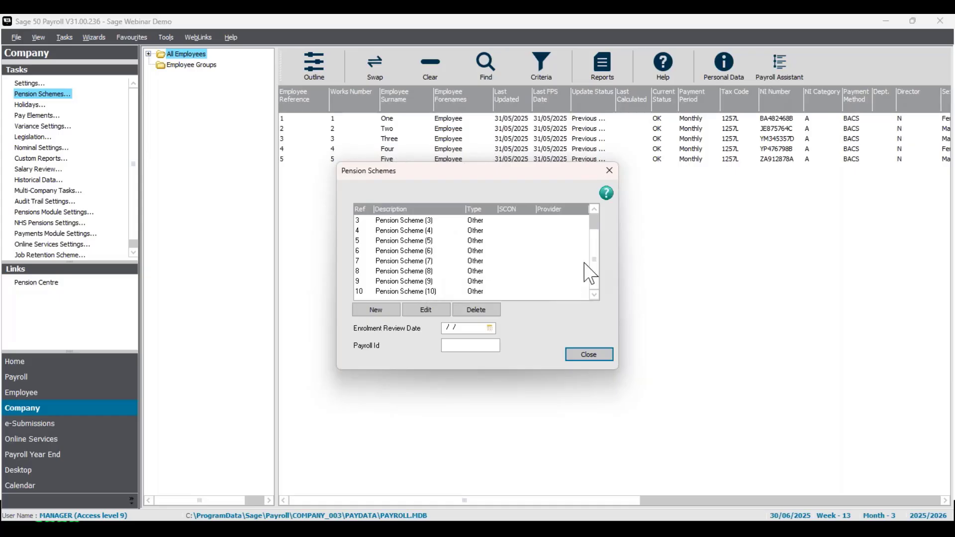
pyautogui.scroll(1, 597, 261)
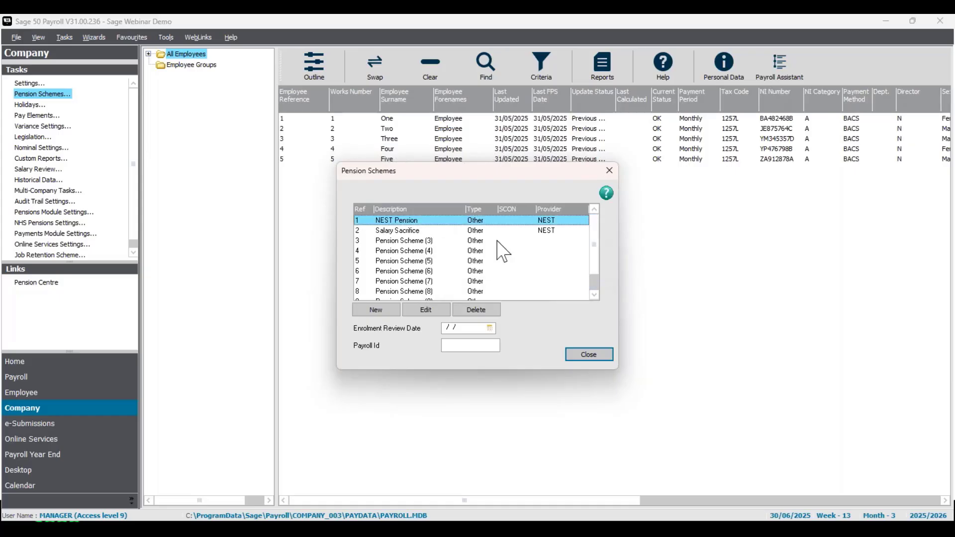
pyautogui.click(444, 230)
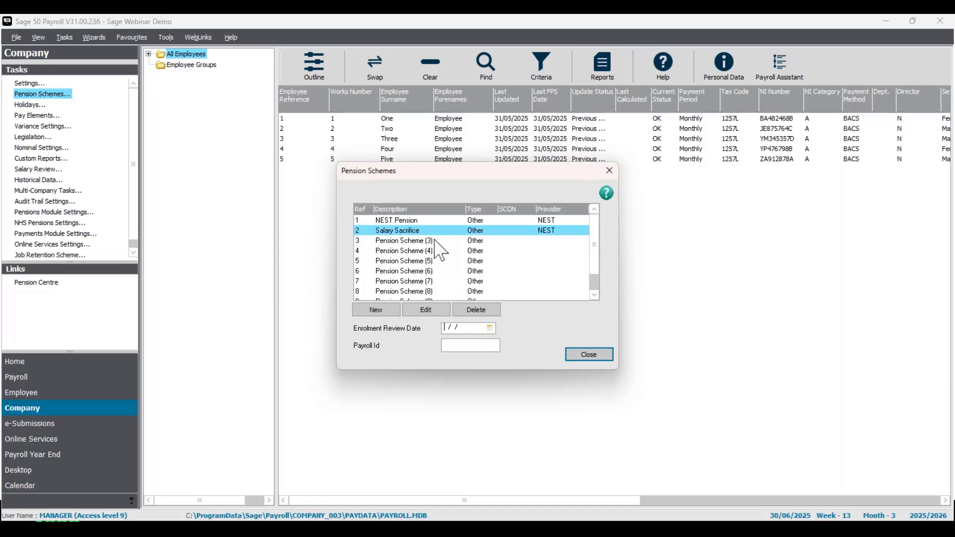
pyautogui.click(439, 314)
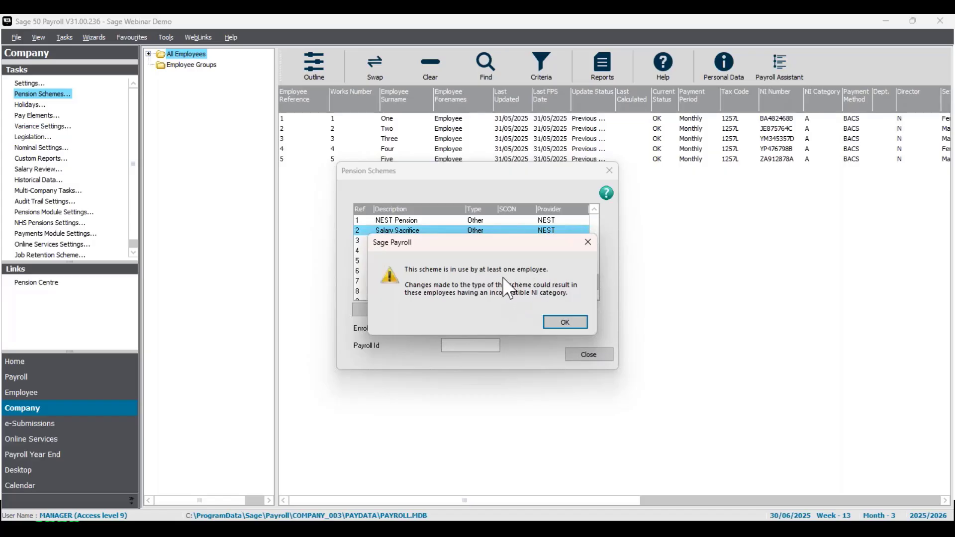
pyautogui.click(574, 324)
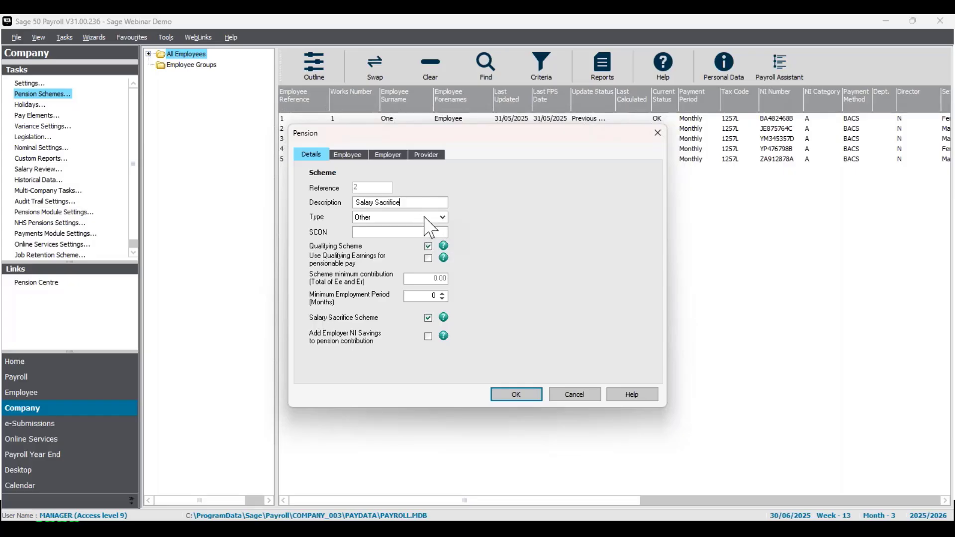
# - Check the available scheme types, choose Other, and go to the SCON entry of the Salary Sacrifice scheme
pyautogui.click(441, 218)
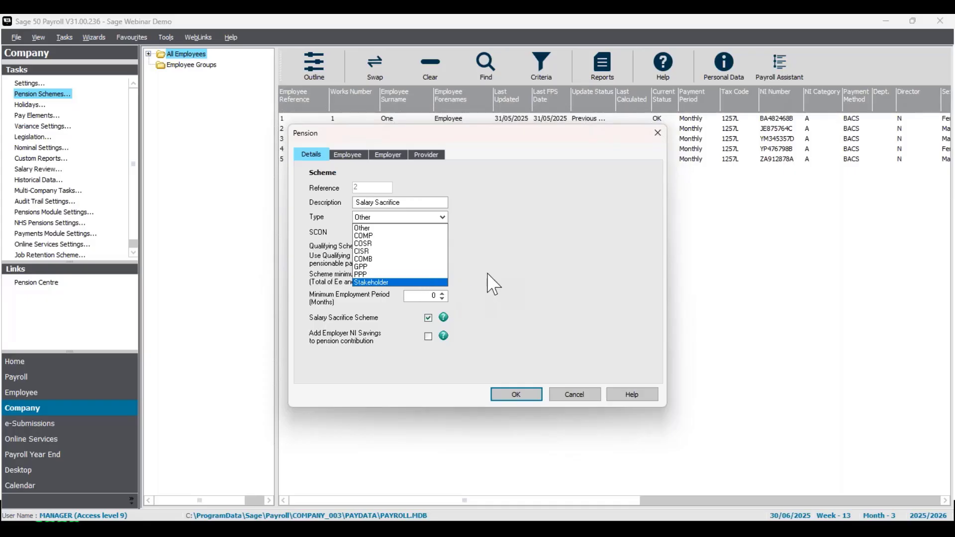
pyautogui.click(420, 227)
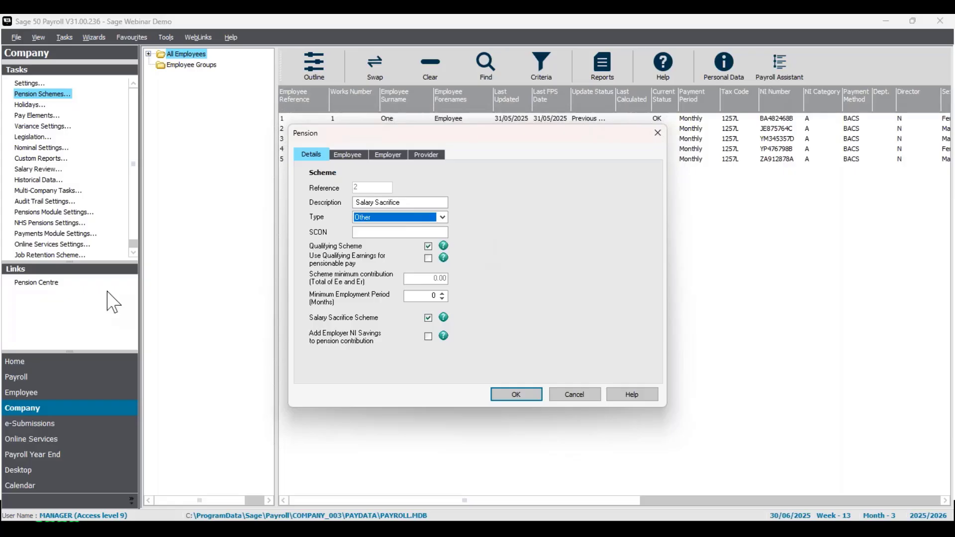
pyautogui.click(401, 232)
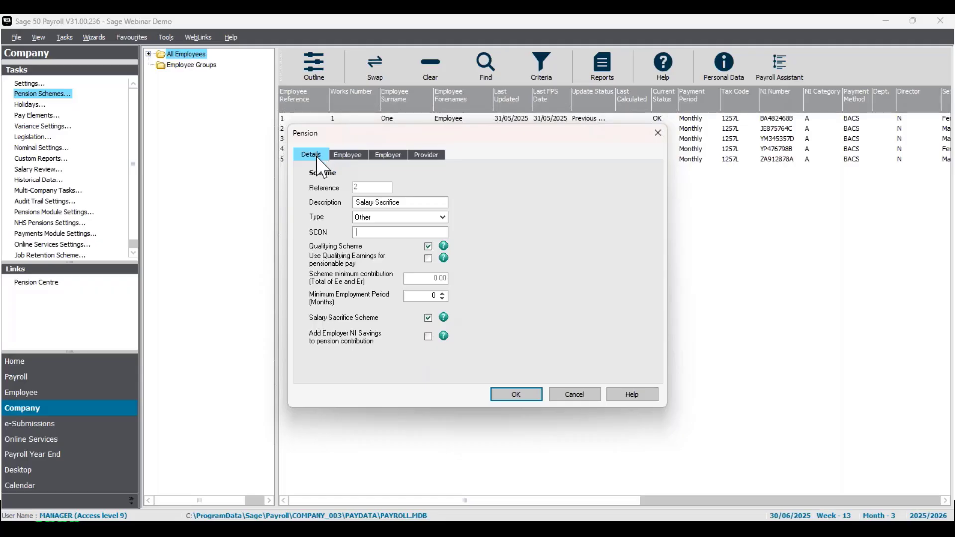
# - Examine the scheme's employee sacrifice and employer contribution settings, including their Percentage and Fixed Amount options
pyautogui.click(354, 158)
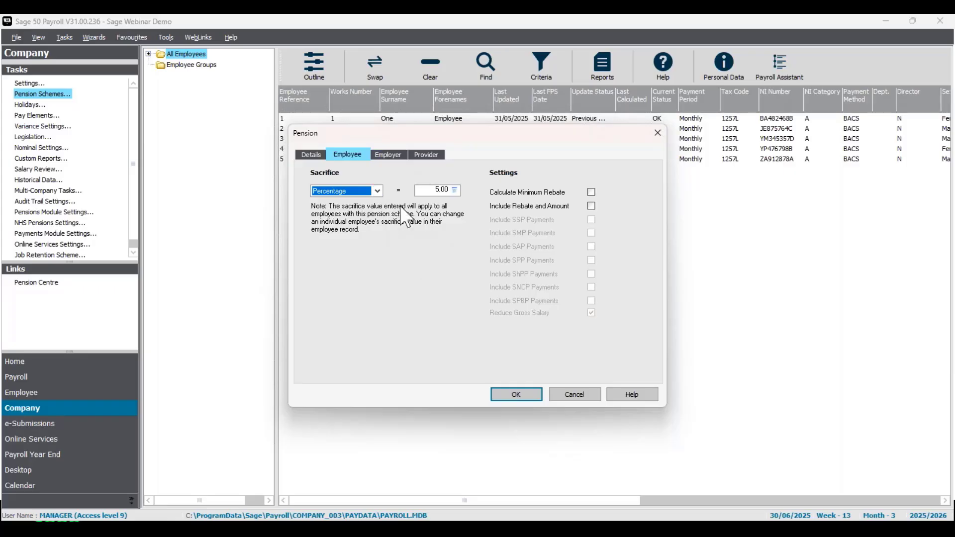
pyautogui.click(370, 192)
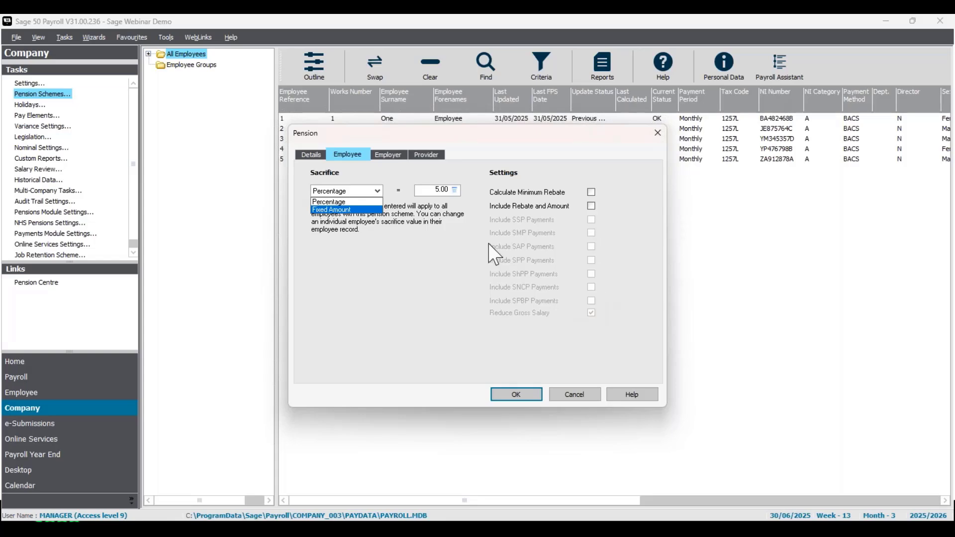
pyautogui.click(402, 156)
pyautogui.click(401, 155)
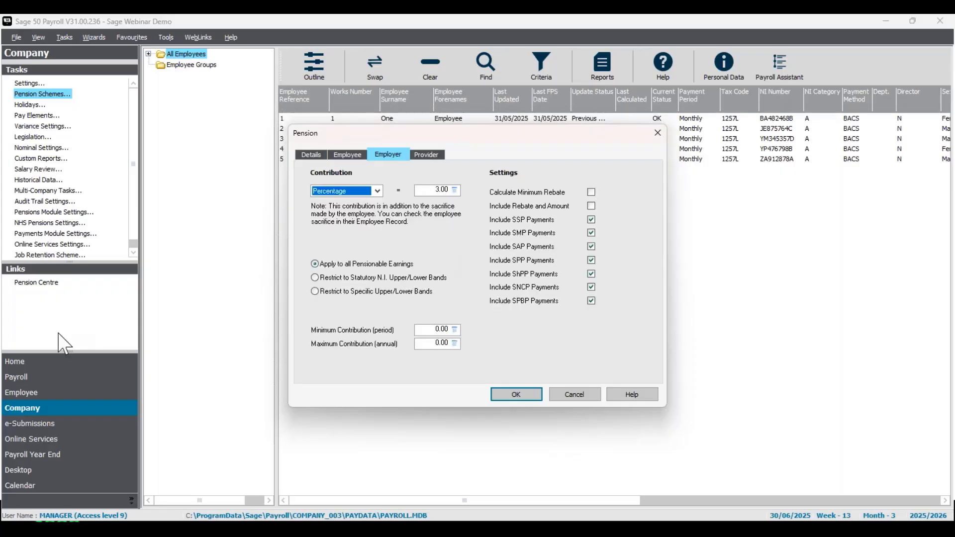
pyautogui.click(377, 191)
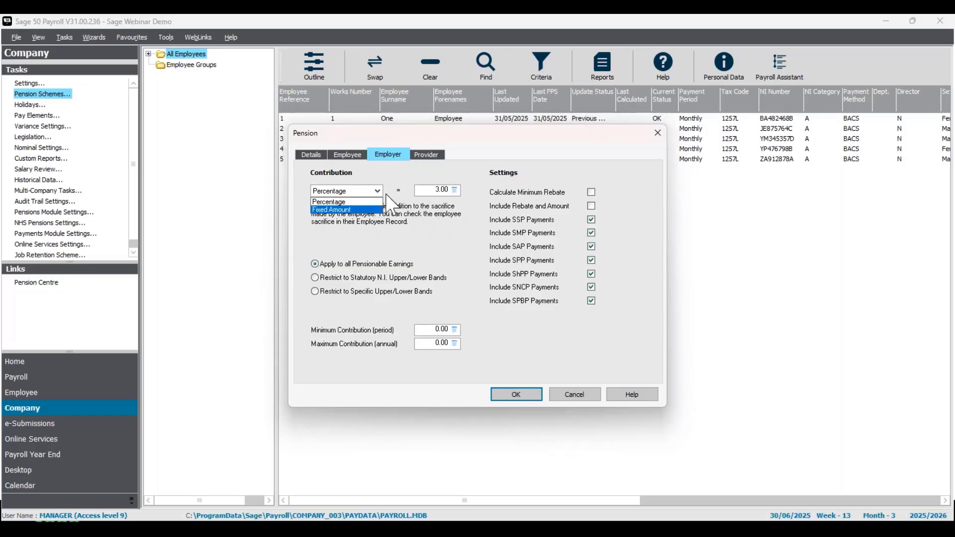
pyautogui.click(422, 225)
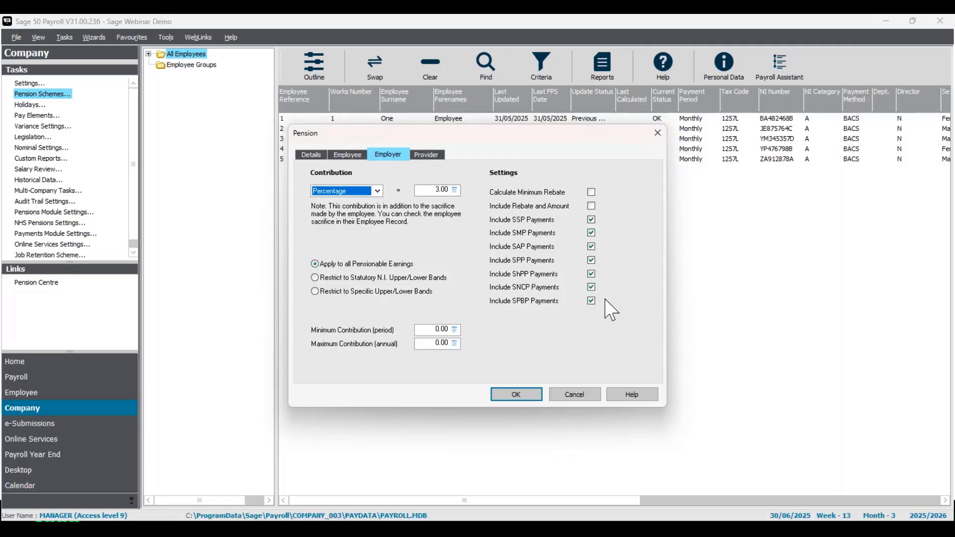
# - Check the scheme's provider details and Providers Ref, then accept the scheme settings and close the pension schemes list
pyautogui.click(434, 154)
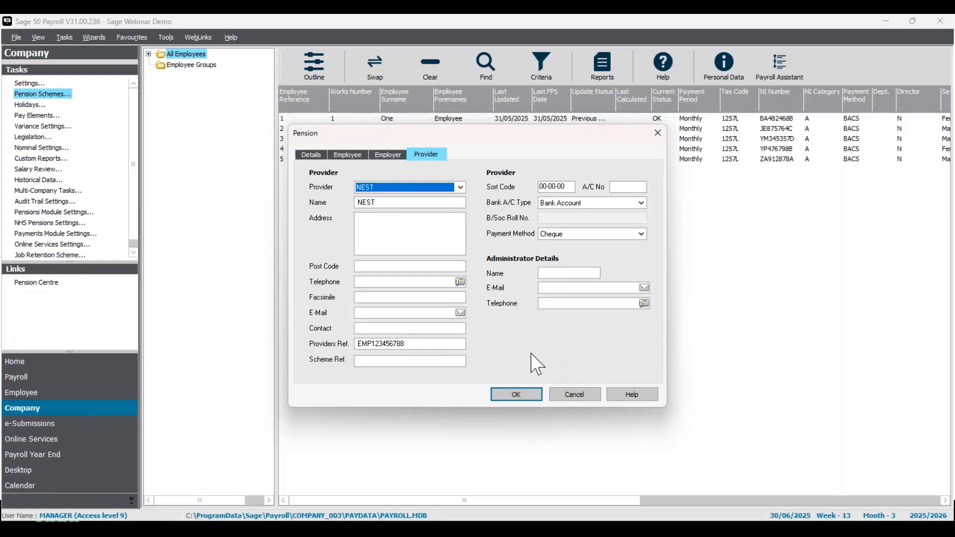
pyautogui.click(420, 344)
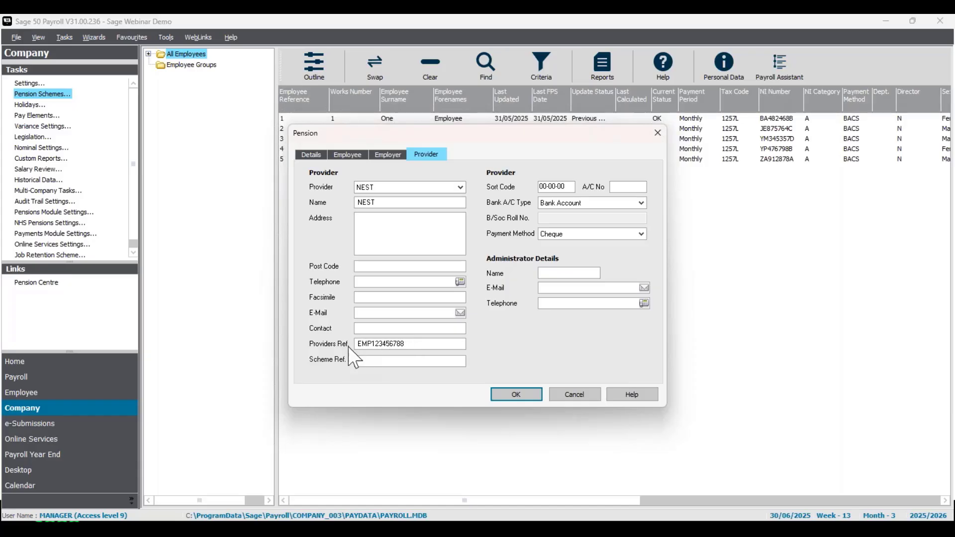
pyautogui.click(516, 394)
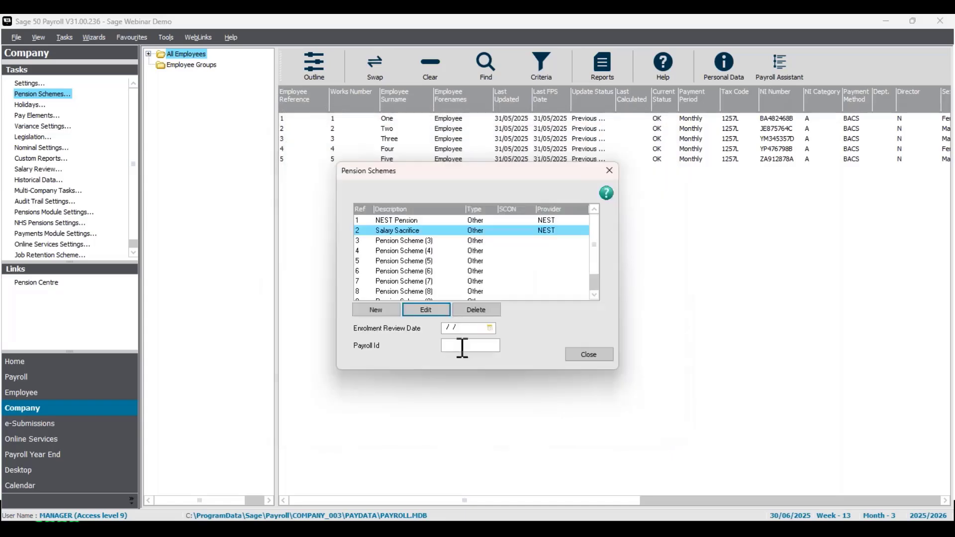
pyautogui.click(588, 355)
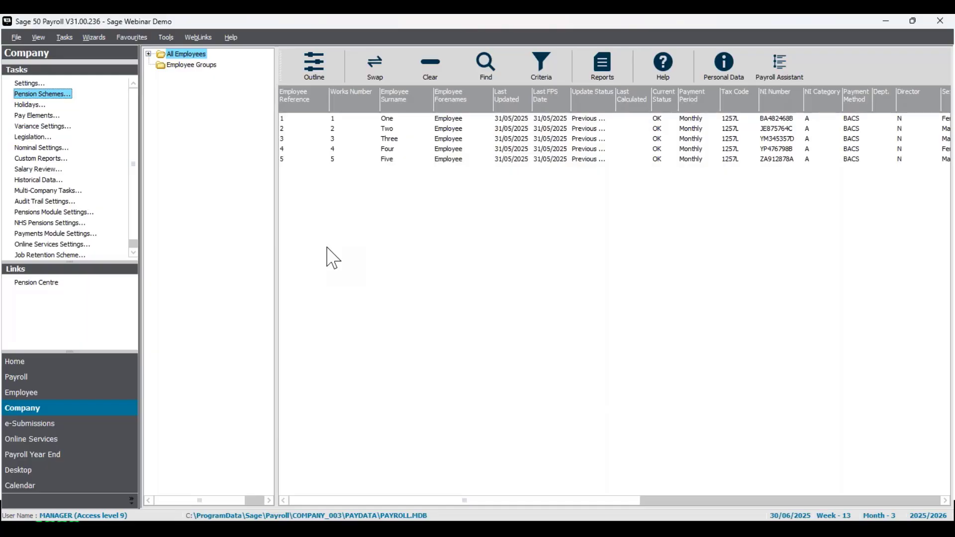
# - Open the company's pay elements and check which deductions and pension calculations the Basic Pay payment is subject to
pyautogui.click(36, 116)
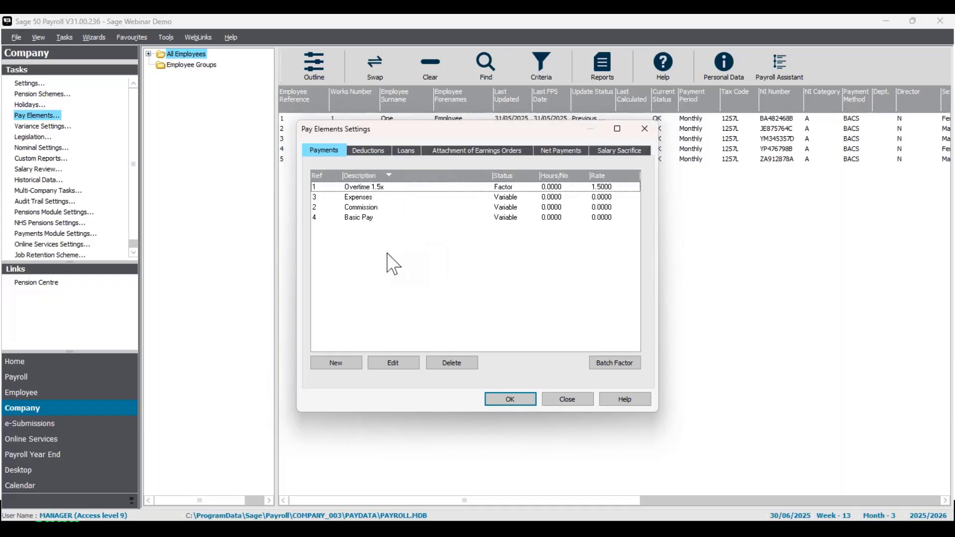
pyautogui.click(381, 217)
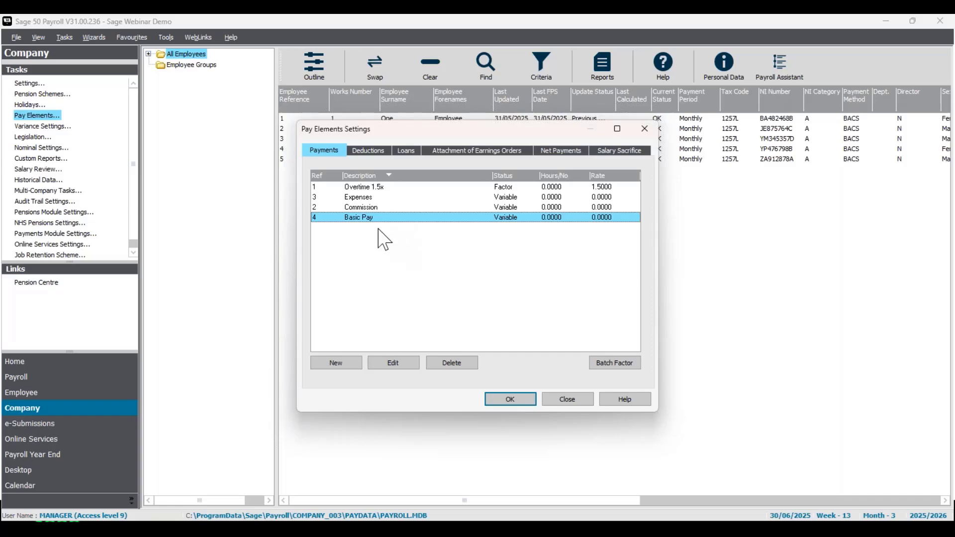
pyautogui.click(398, 367)
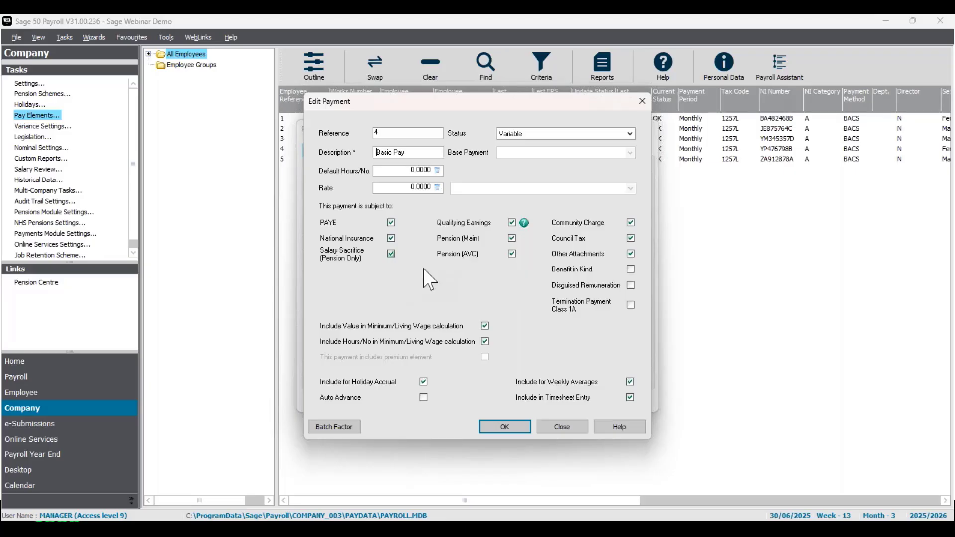
pyautogui.click(511, 429)
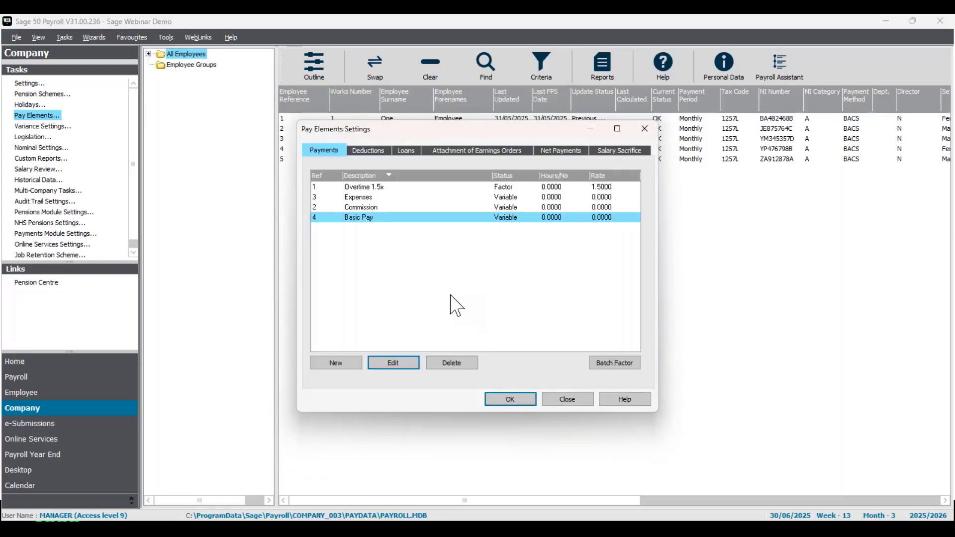
# - Check the salary sacrifice, tax and pension settings of the Expenses payment and accept them
pyautogui.click(373, 197)
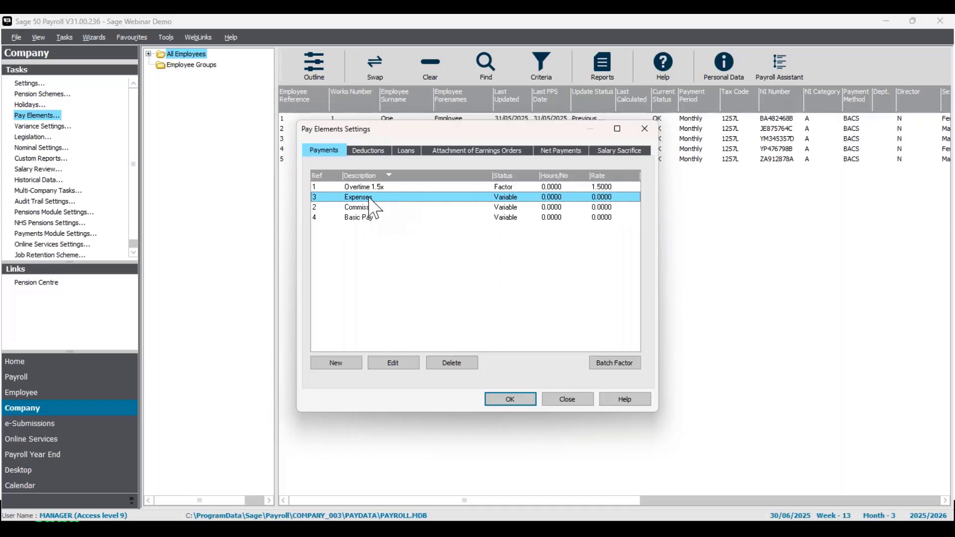
pyautogui.click(414, 366)
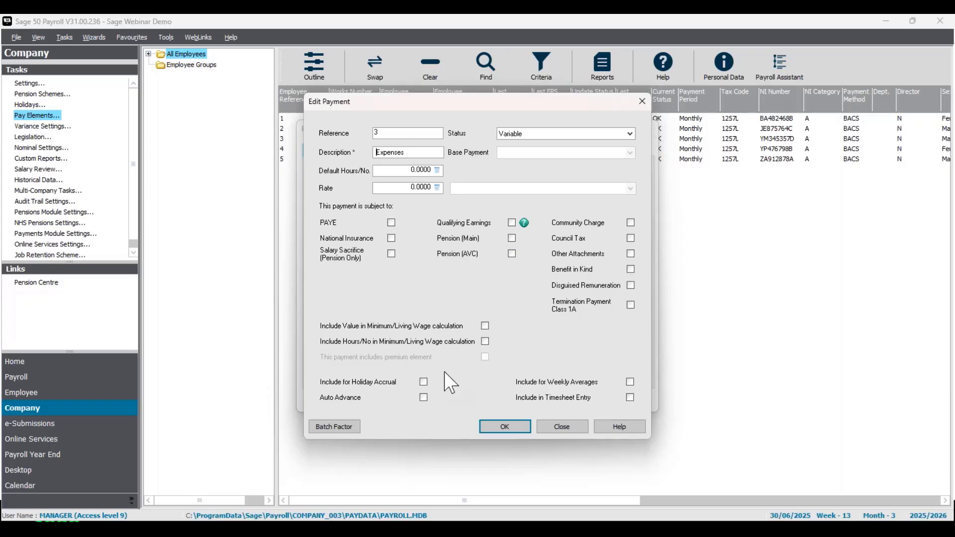
pyautogui.click(520, 431)
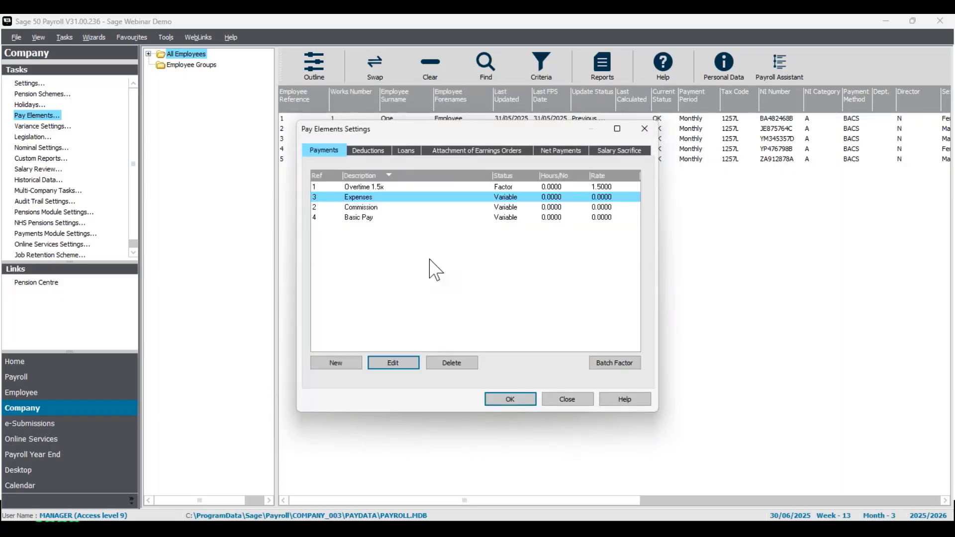
# - Check the salary sacrifice, qualifying earnings and pension settings of the Commission payment and accept them
pyautogui.click(384, 207)
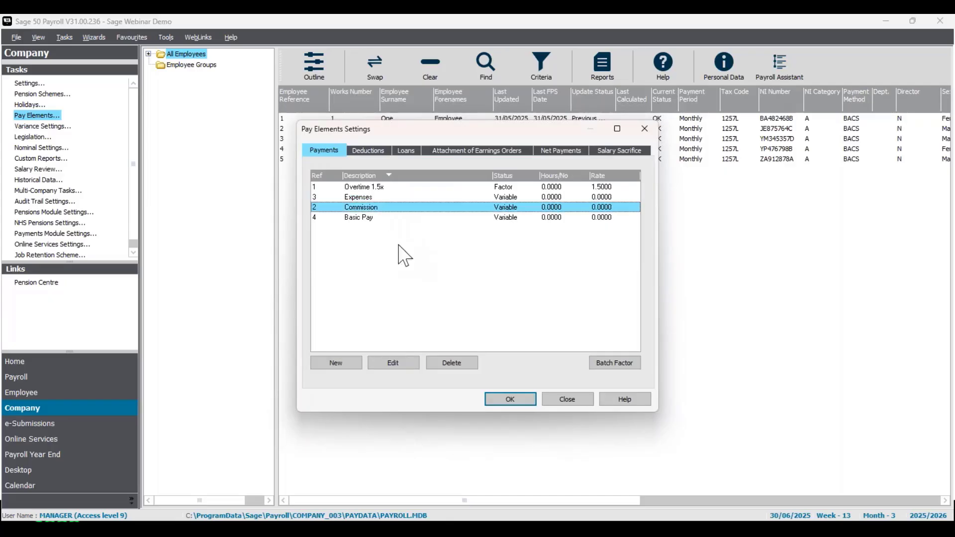
pyautogui.click(394, 362)
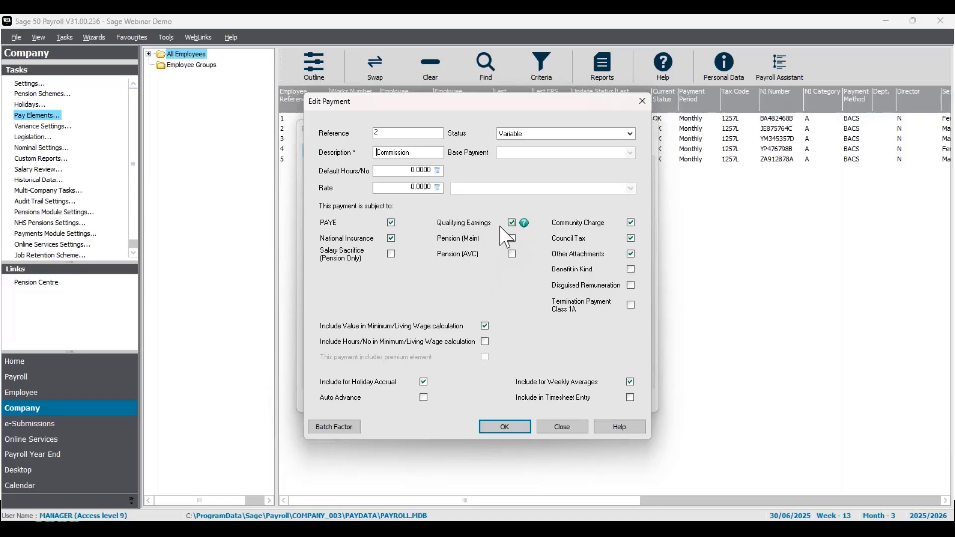
pyautogui.click(521, 428)
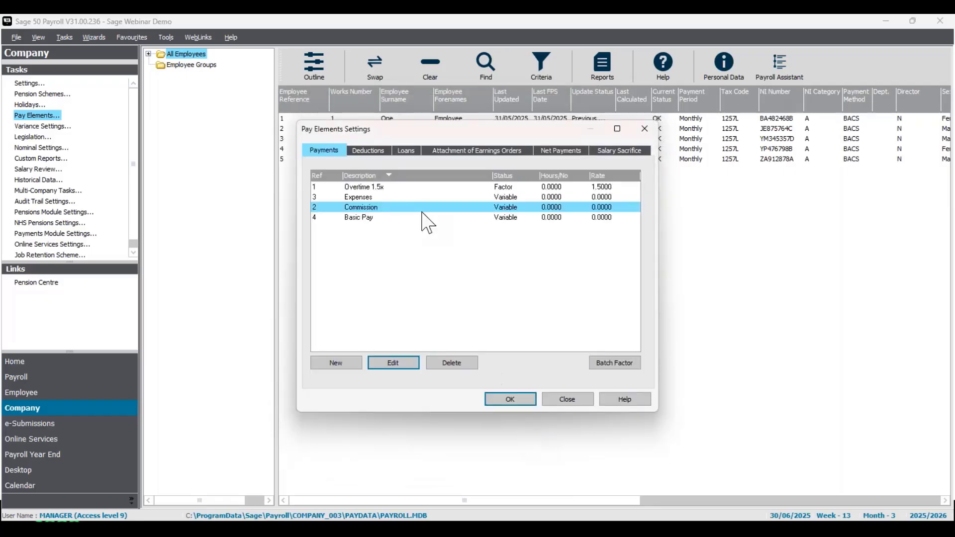
# - Check the qualifying earnings and pension settings of the Overtime 1.5x payment, then accept and close the pay elements settings
pyautogui.click(369, 187)
pyautogui.click(398, 361)
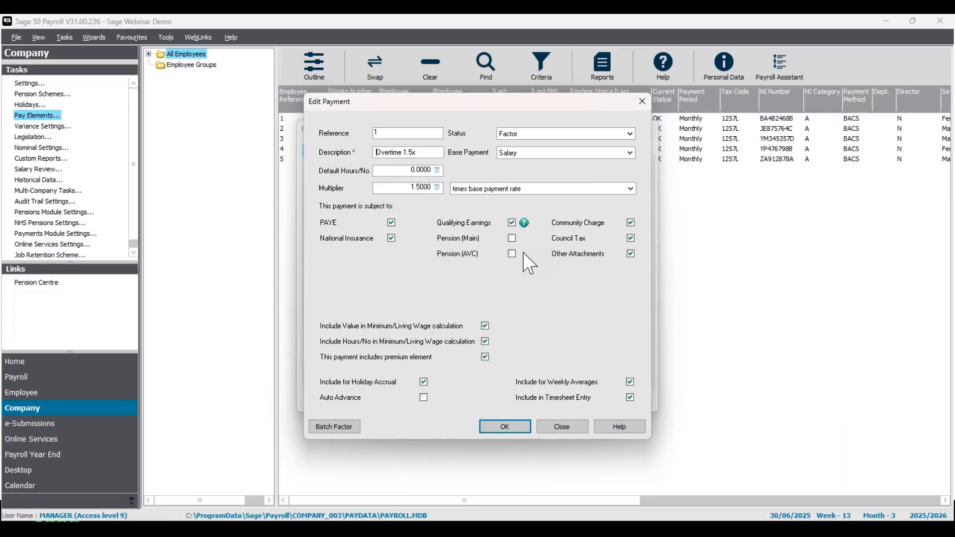
pyautogui.click(502, 431)
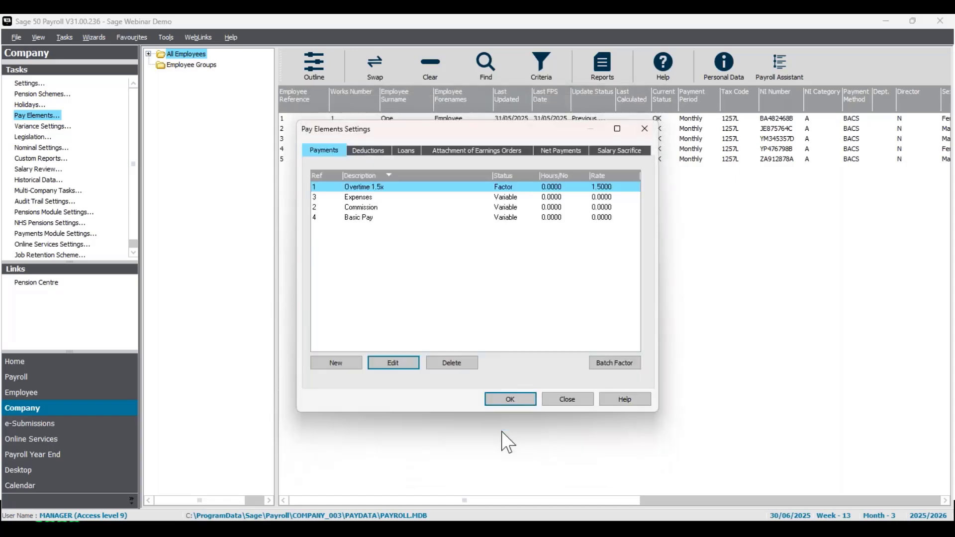
pyautogui.click(512, 399)
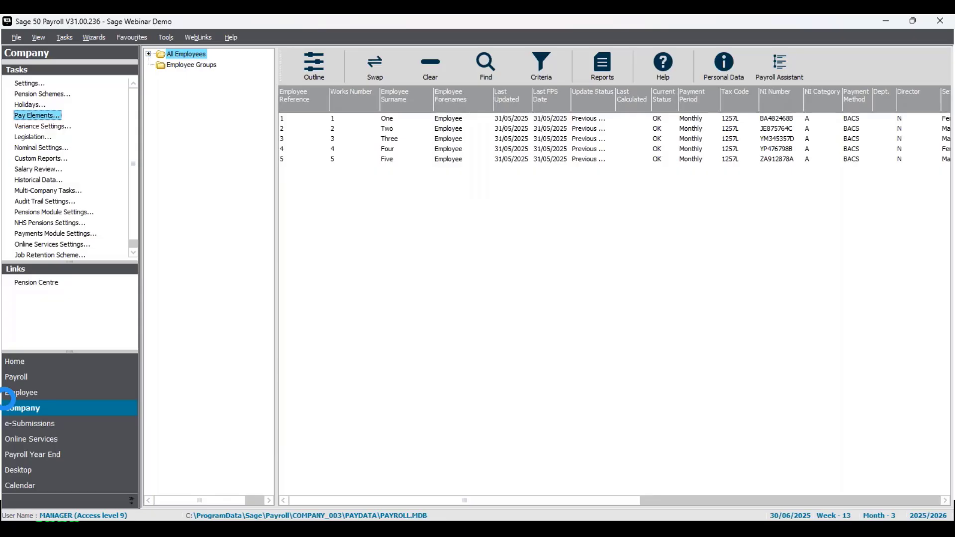
# - Select all employees and preview the Payment Types report from the company reports
pyautogui.click(382, 73)
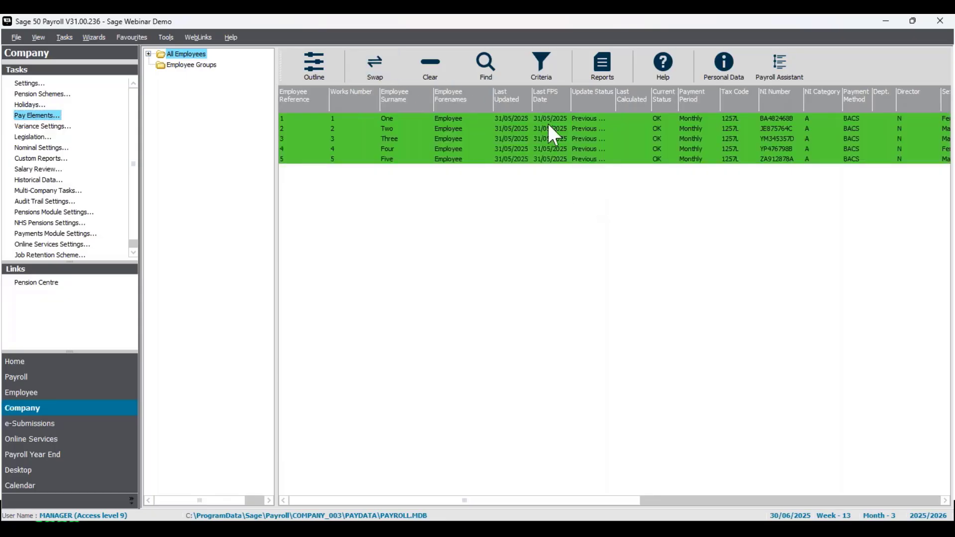
pyautogui.click(611, 67)
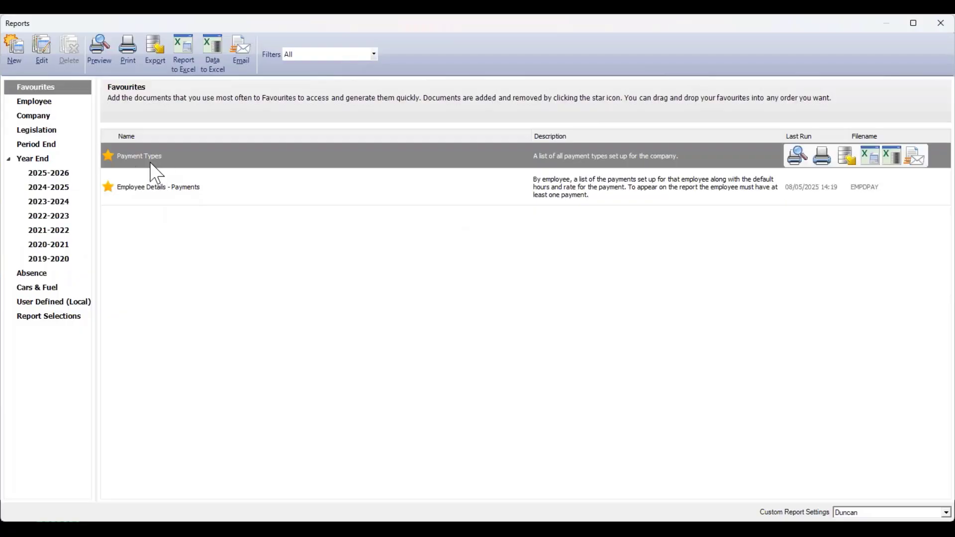
pyautogui.click(47, 118)
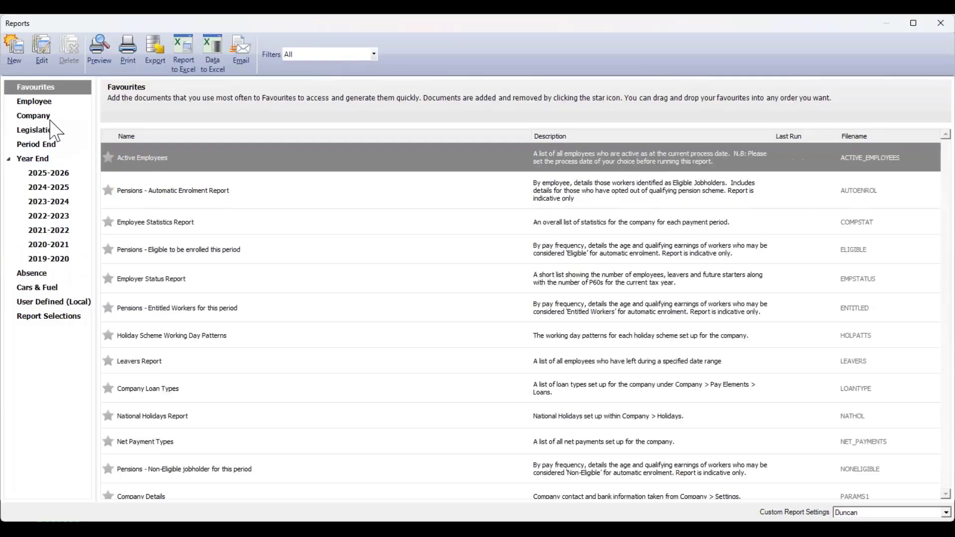
pyautogui.scroll(-5, 256, 383)
pyautogui.scroll(-3, 256, 383)
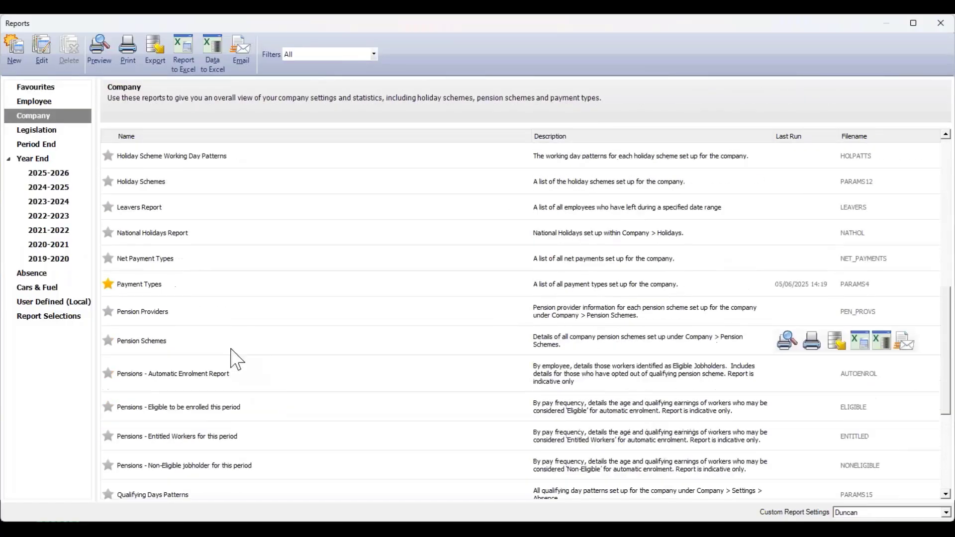
pyautogui.click(166, 284)
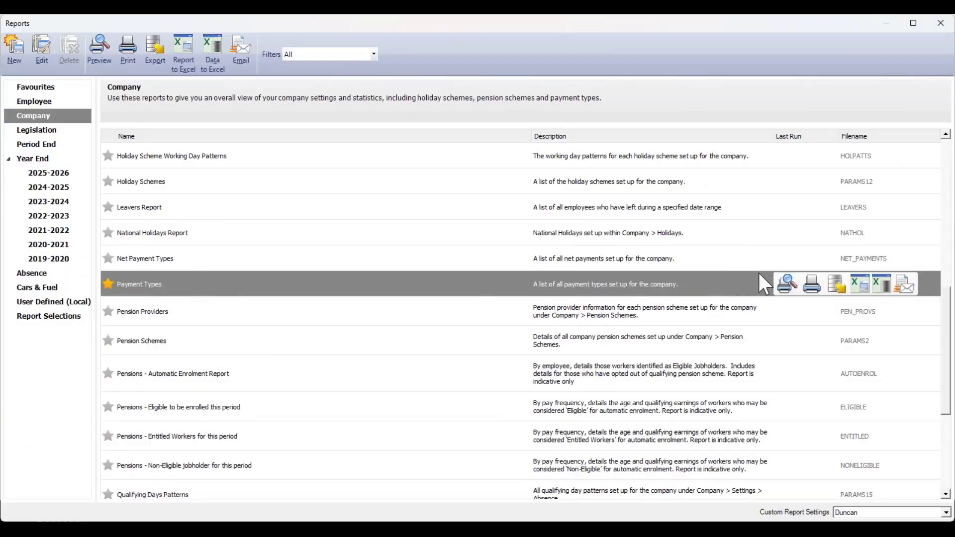
pyautogui.click(787, 284)
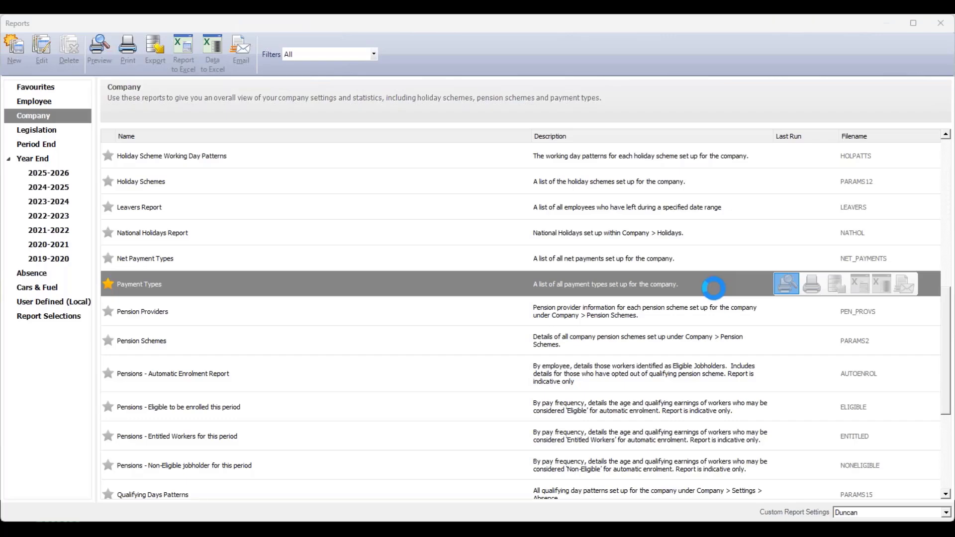
# - Enlarge the Payment Types preview, check each payment's pension, qualifying earnings and salary sacrifice flags, and close the report windows
pyautogui.click(698, 85)
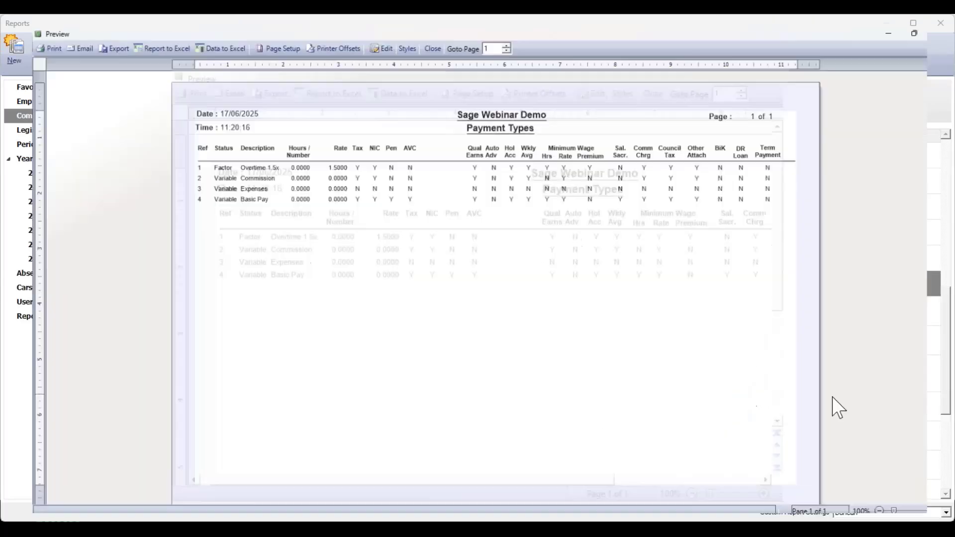
pyautogui.click(938, 515)
pyautogui.click(937, 515)
pyautogui.click(937, 515)
pyautogui.click(937, 515)
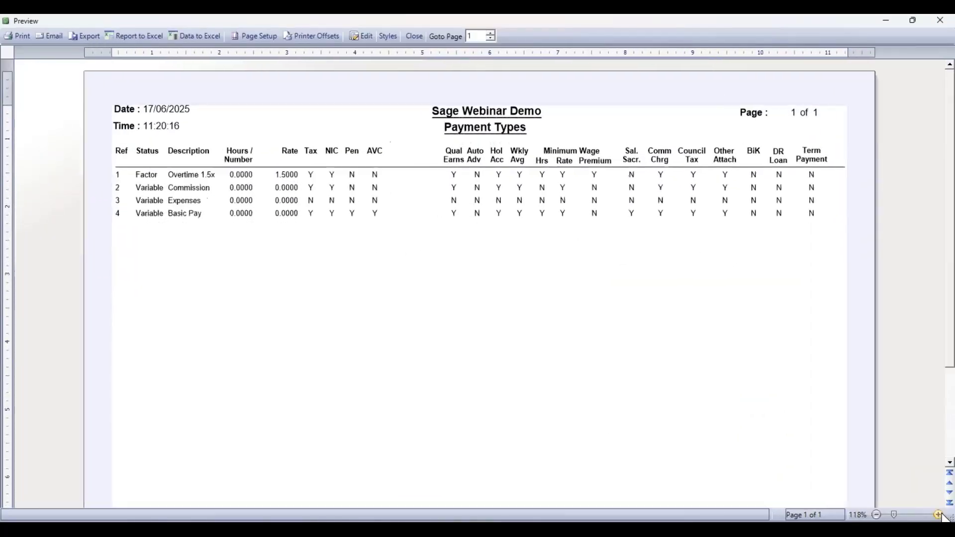
pyautogui.click(937, 514)
pyautogui.click(937, 515)
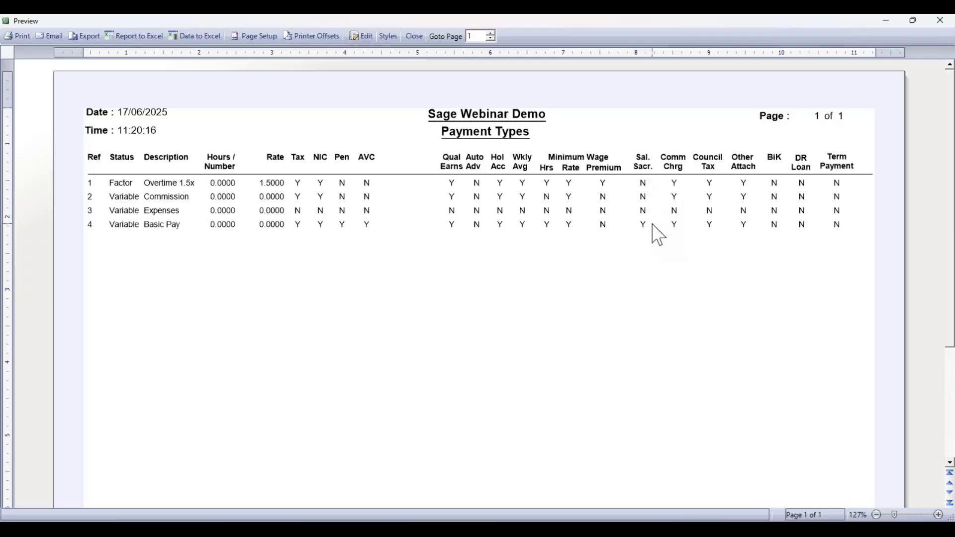
pyautogui.click(420, 36)
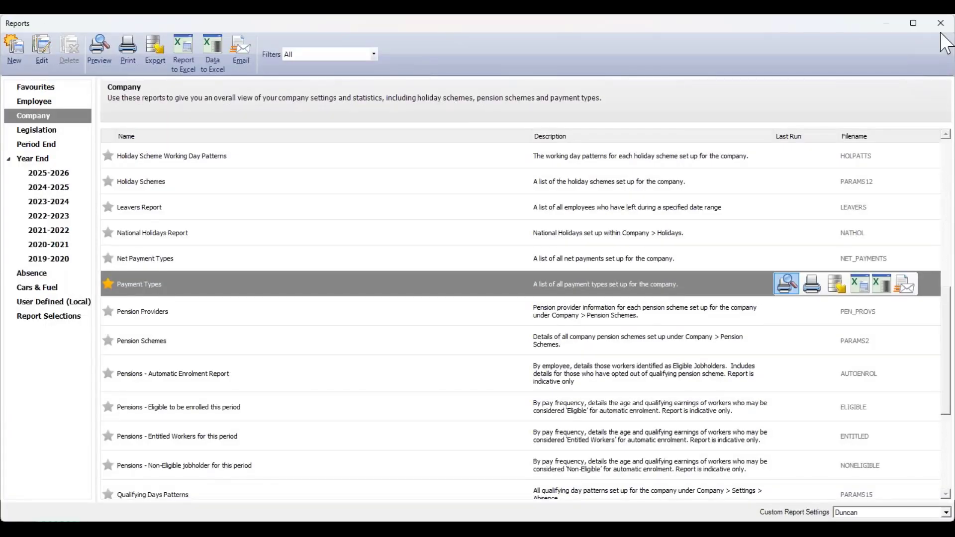
pyautogui.click(944, 27)
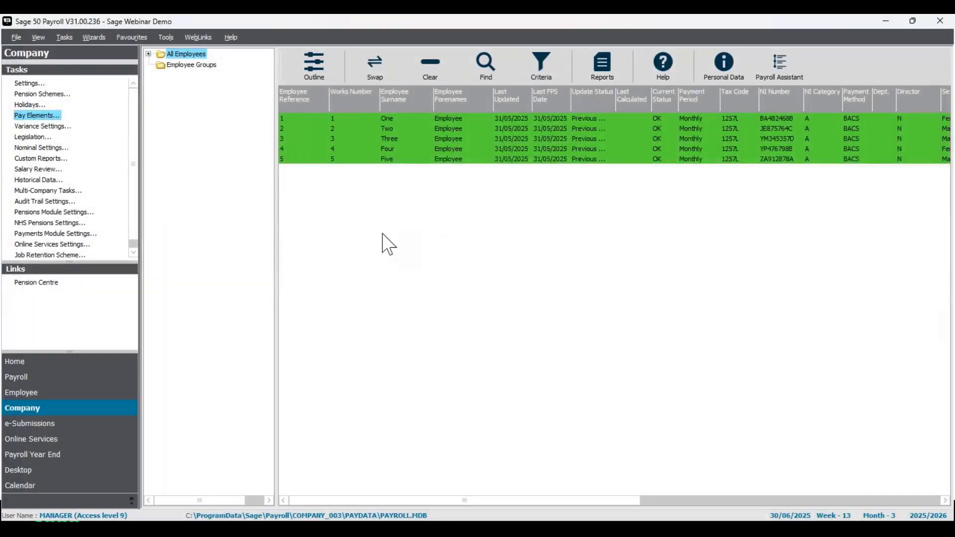
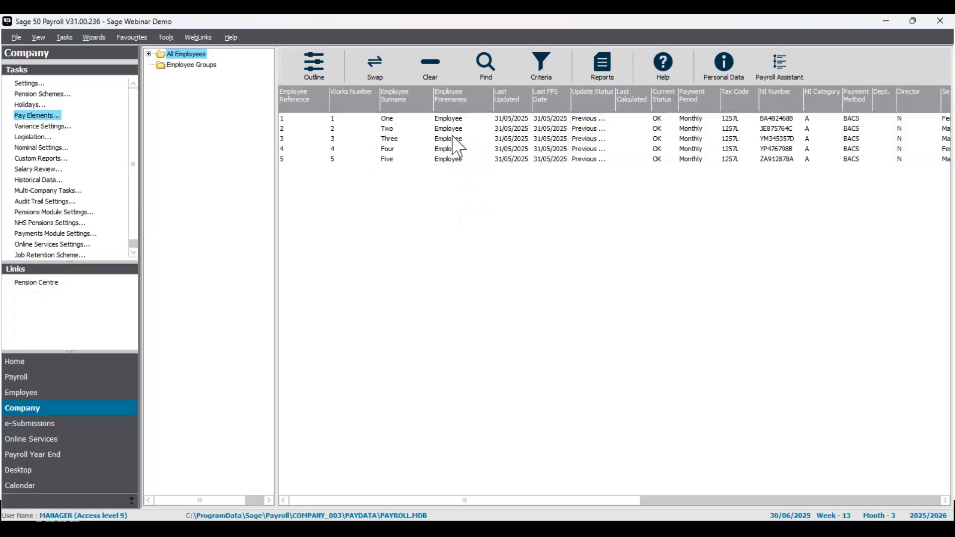
# - Open the record of the employee with reference 3 and view the pension schemes assigned to them
pyautogui.click(453, 139)
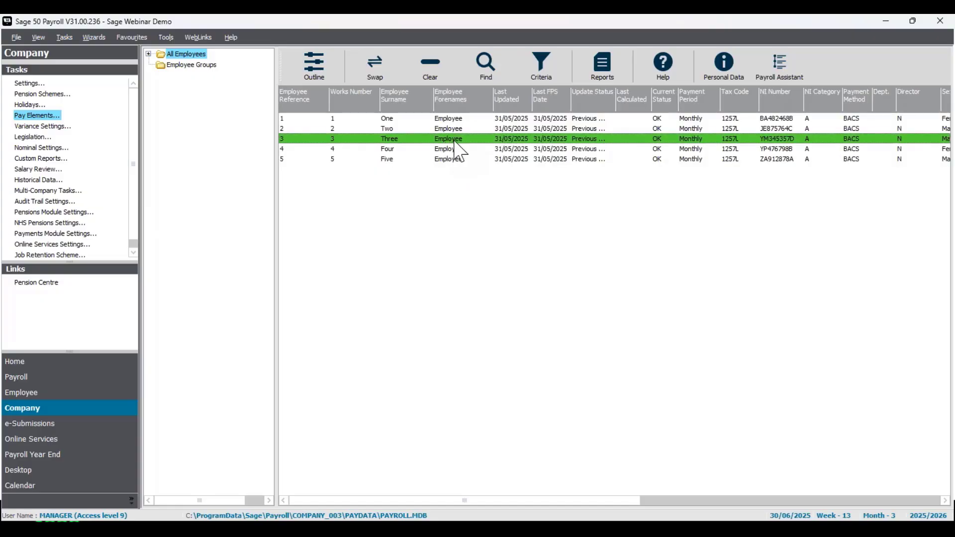
pyautogui.rightClick(453, 140)
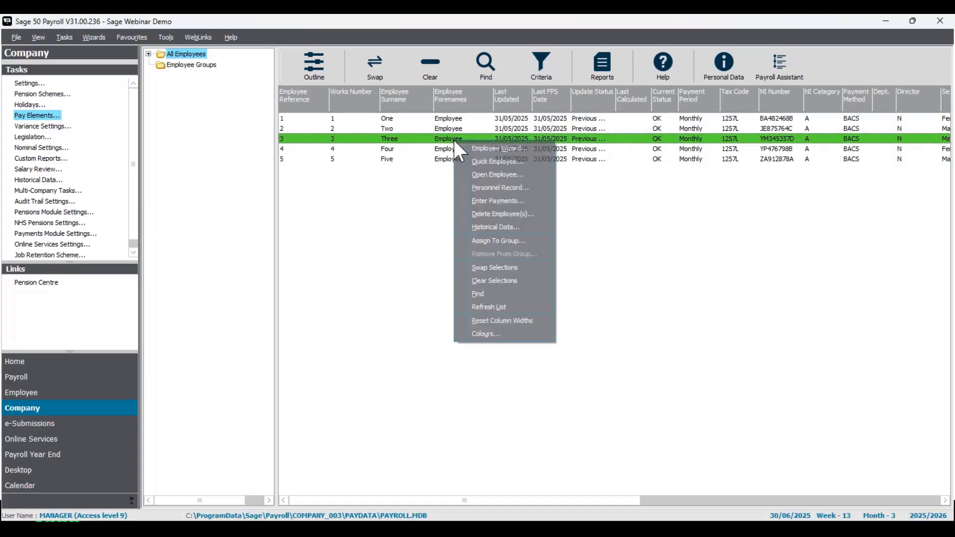
pyautogui.click(474, 175)
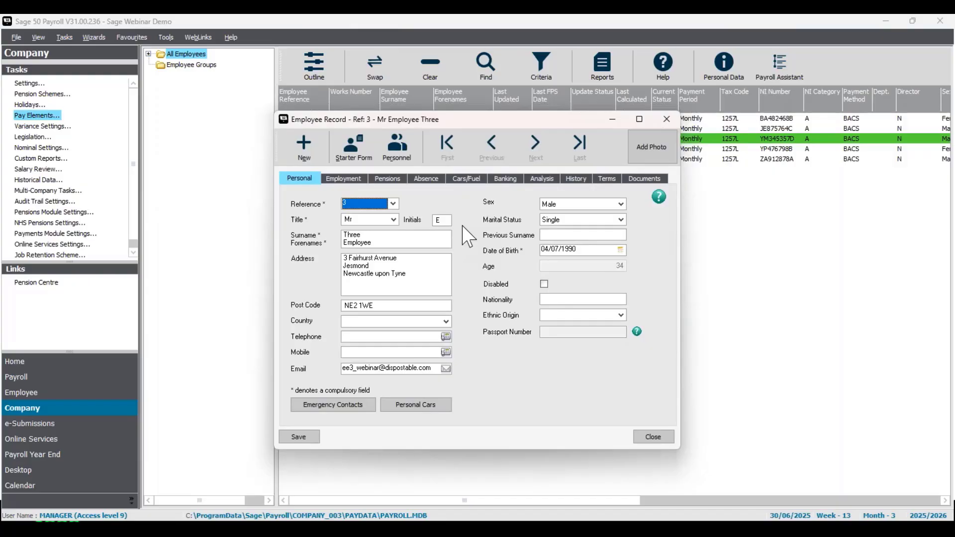
pyautogui.click(396, 182)
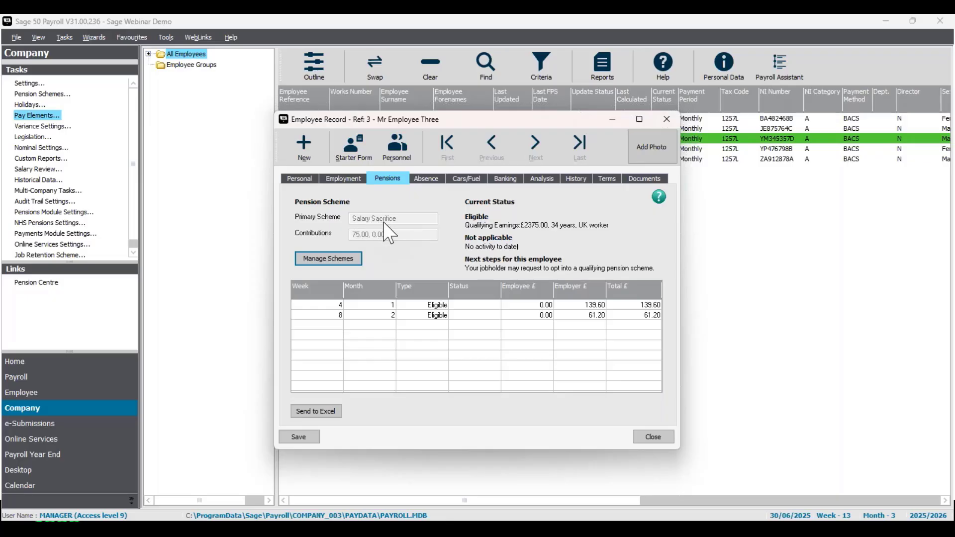
pyautogui.click(327, 259)
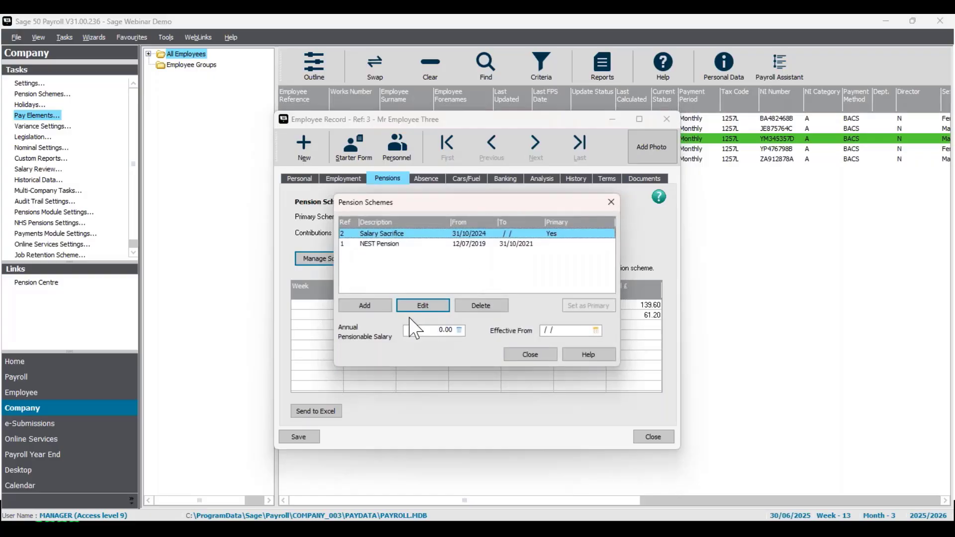
# - Try adding scheme 2, Salary Sacrifice, to the employee's pension schemes, cancel the entry and close the employee record
pyautogui.click(365, 305)
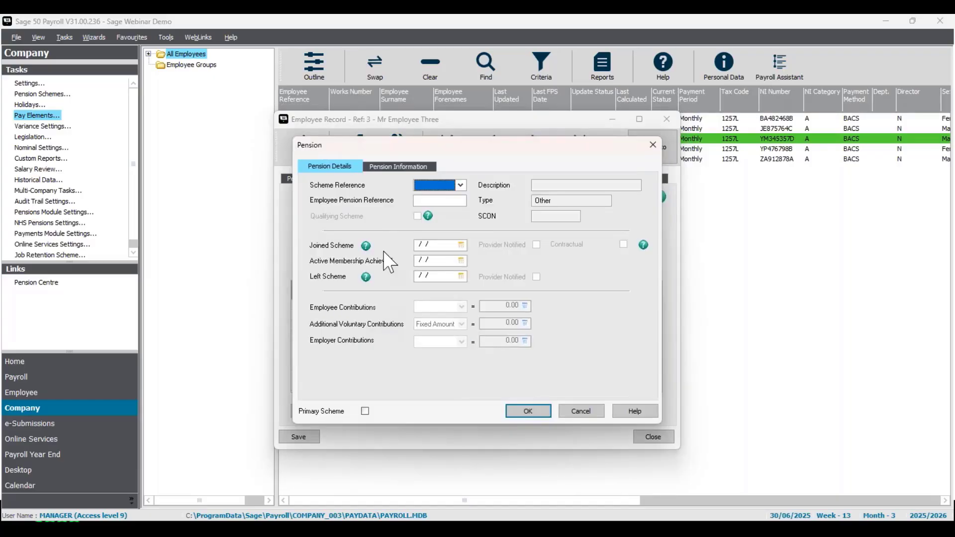
pyautogui.click(460, 185)
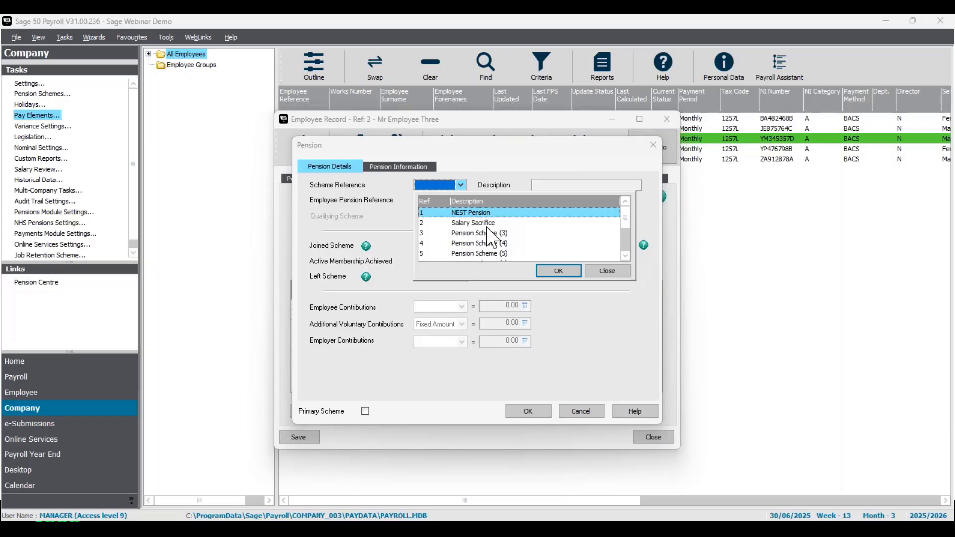
pyautogui.moveTo(627, 228); pyautogui.dragTo(622, 207)
pyautogui.click(486, 223)
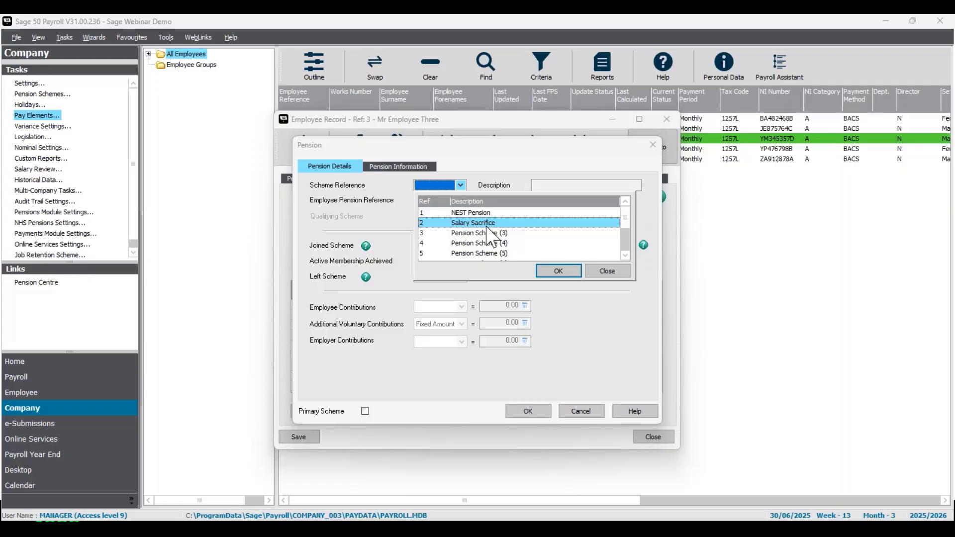
pyautogui.click(559, 271)
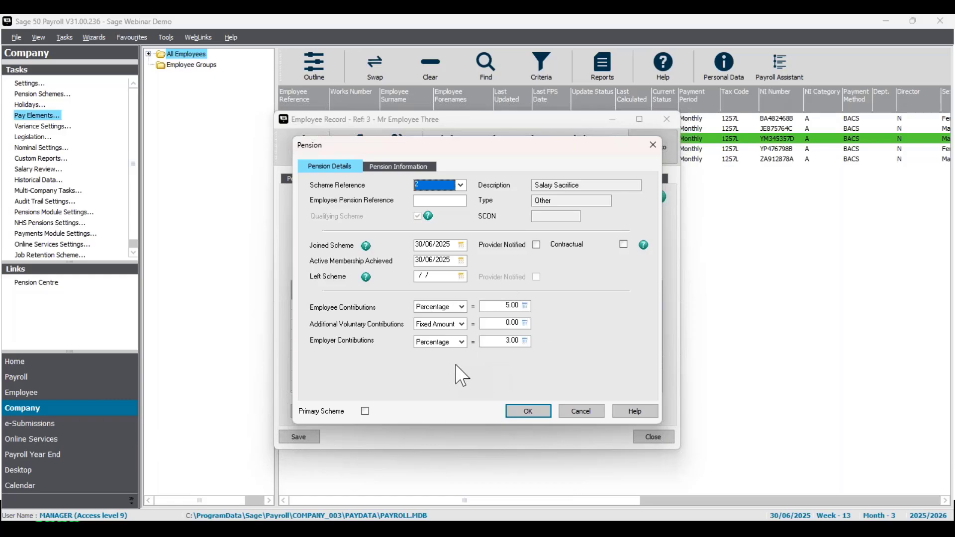
pyautogui.click(583, 413)
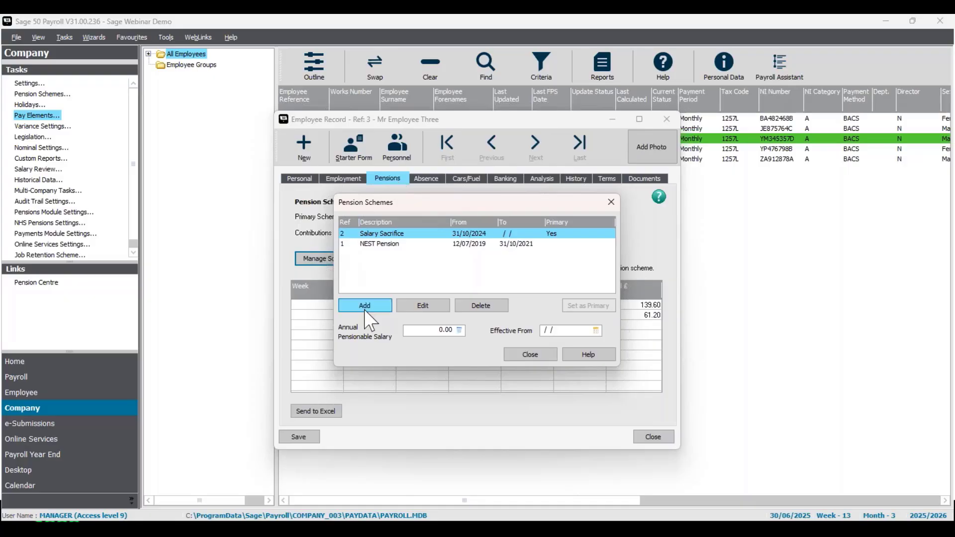
pyautogui.click(544, 356)
pyautogui.click(669, 439)
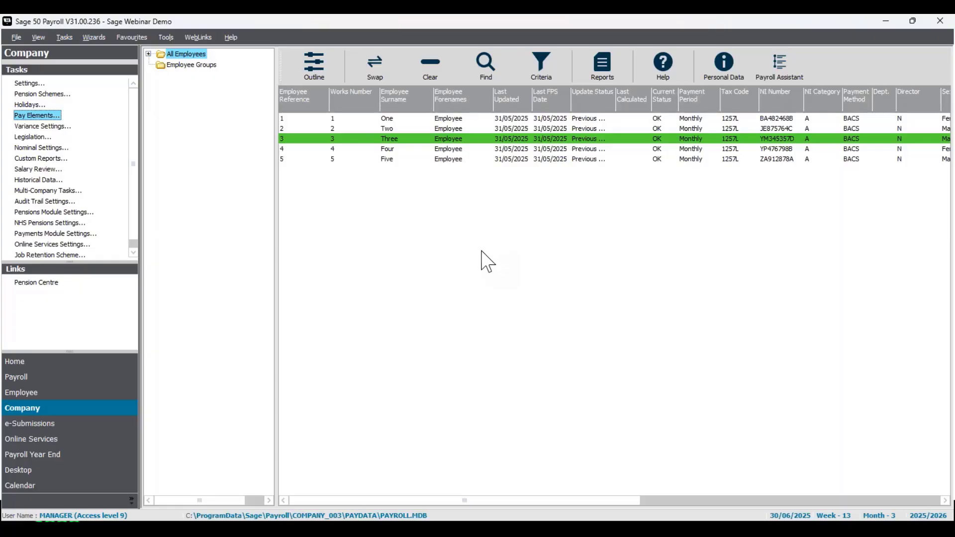
# - Select all employees and open the pensions global change for adding a pension scheme
pyautogui.keyDown('ctrl'); pyautogui.click(429, 141); pyautogui.keyUp('ctrl')
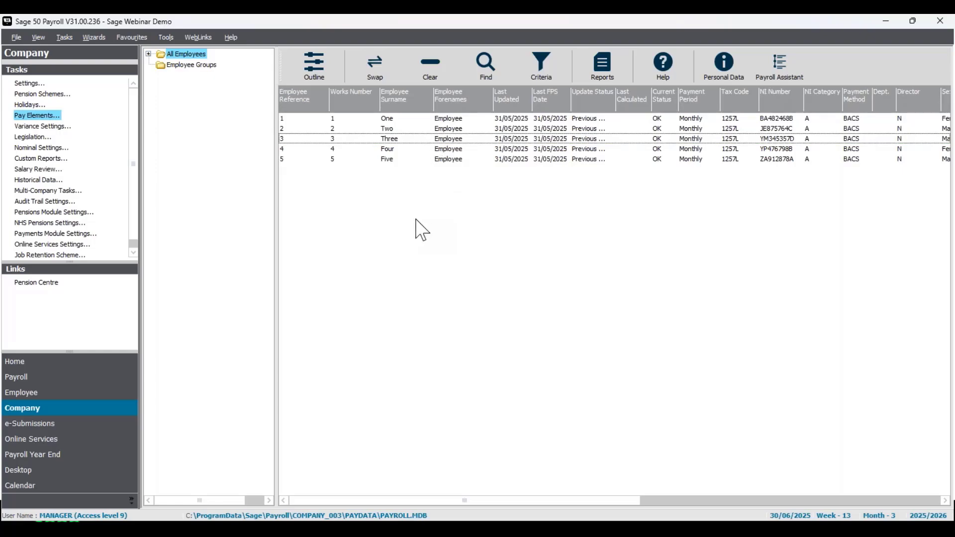
pyautogui.click(381, 61)
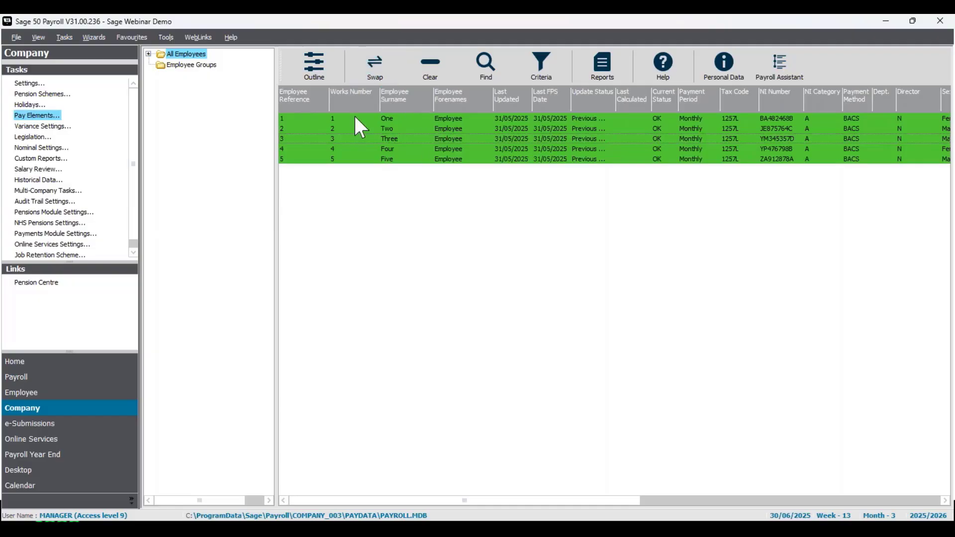
pyautogui.click(72, 36)
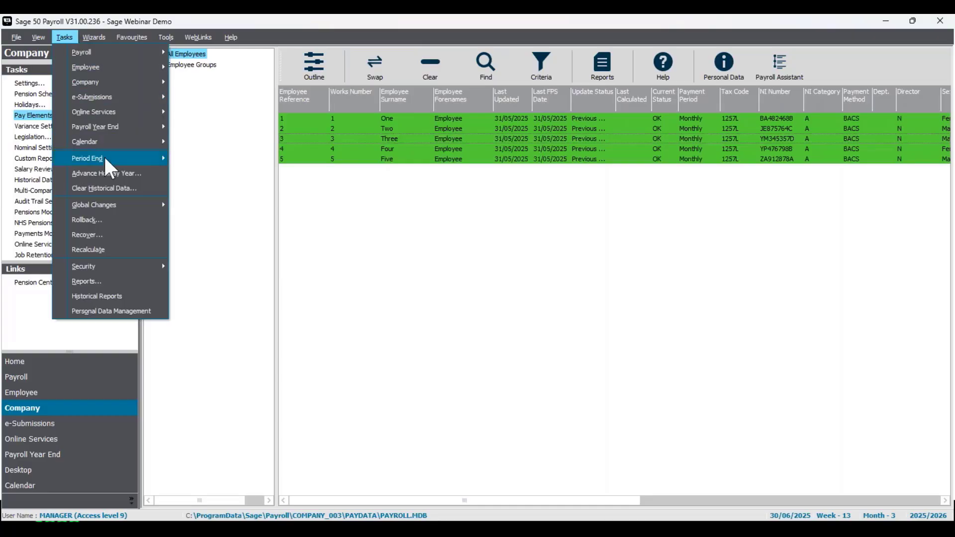
pyautogui.moveTo(121, 204)
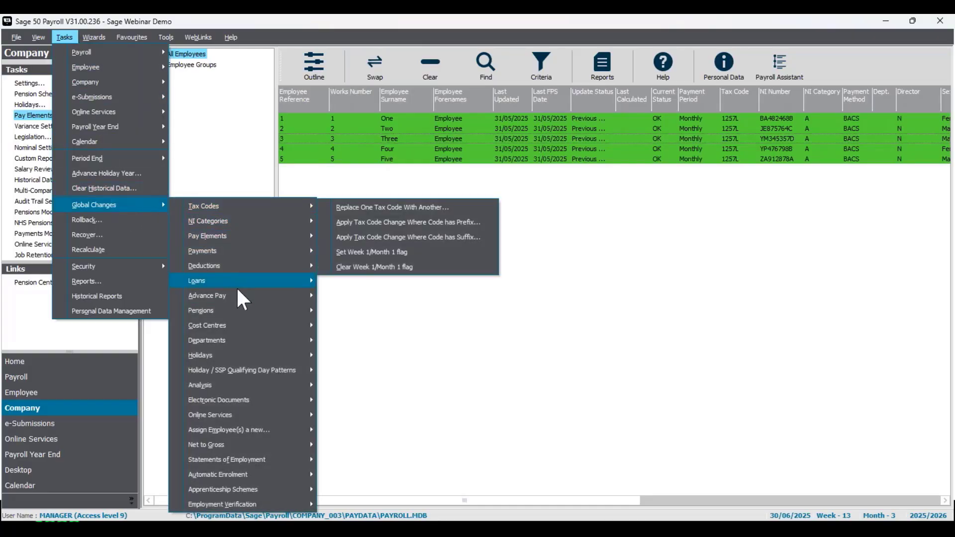
pyautogui.moveTo(248, 312)
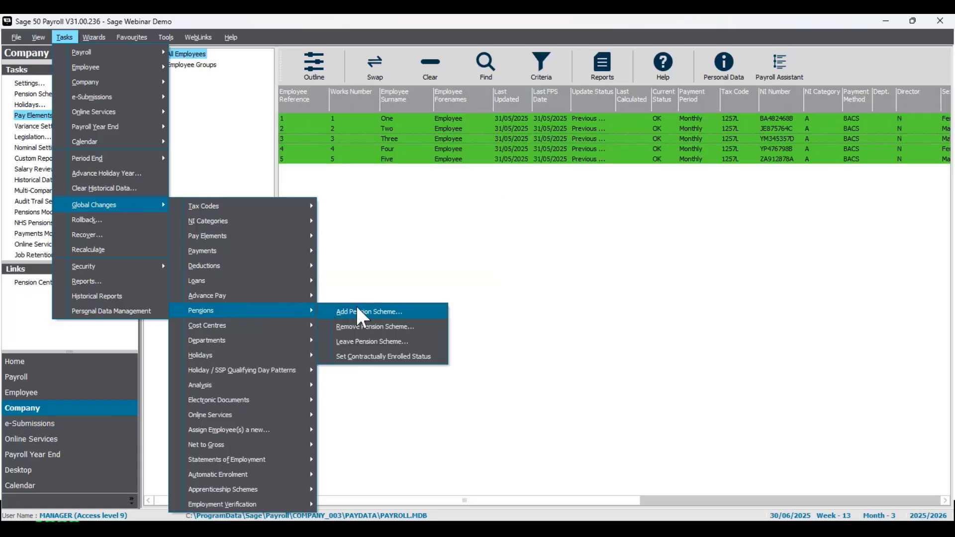
pyautogui.click(426, 313)
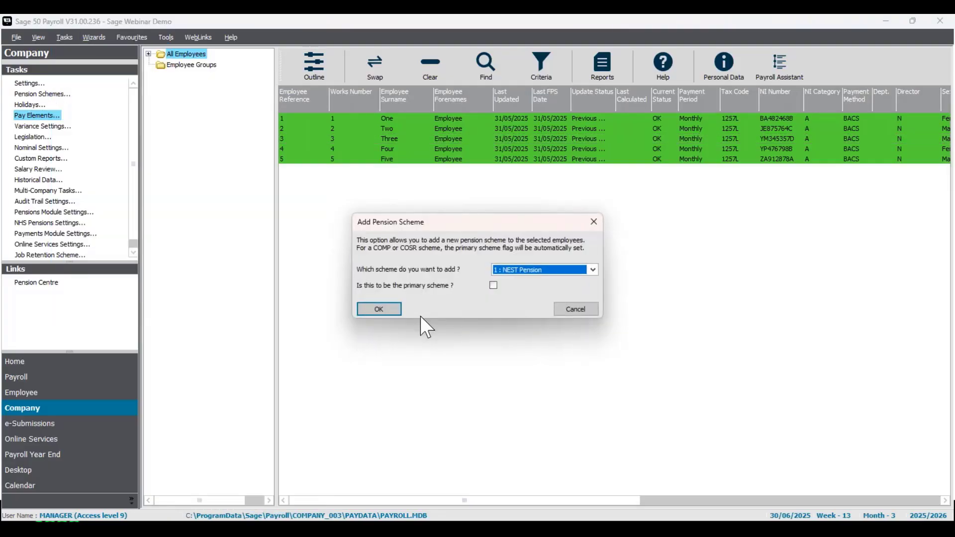
# - Try adding scheme 2, Salary Sacrifice, as the primary scheme for the selected employees, declining to proceed with the update
pyautogui.click(594, 270)
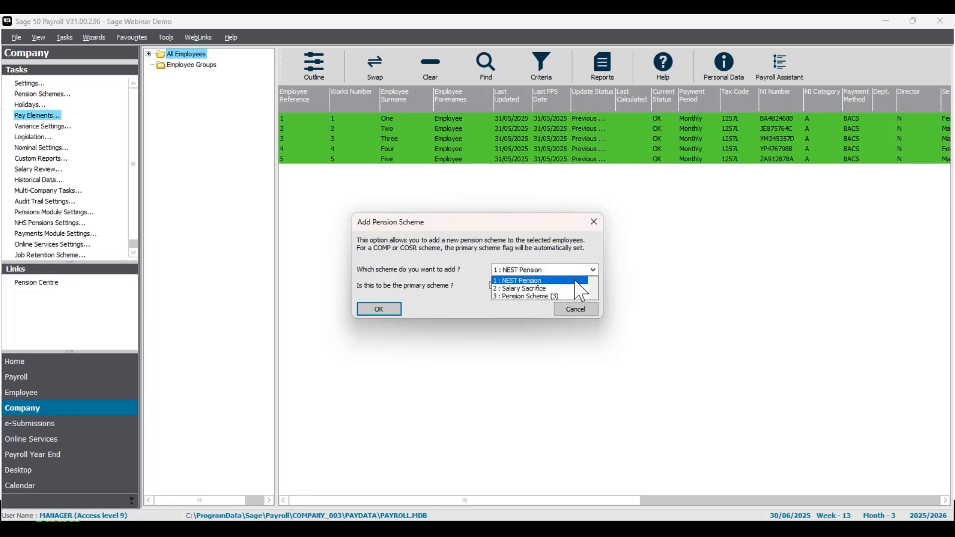
pyautogui.click(570, 289)
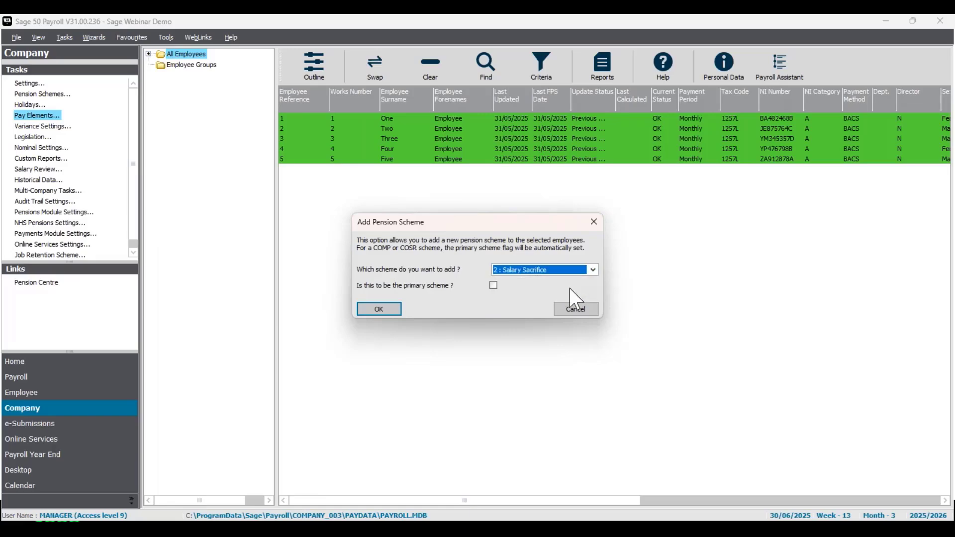
pyautogui.click(494, 286)
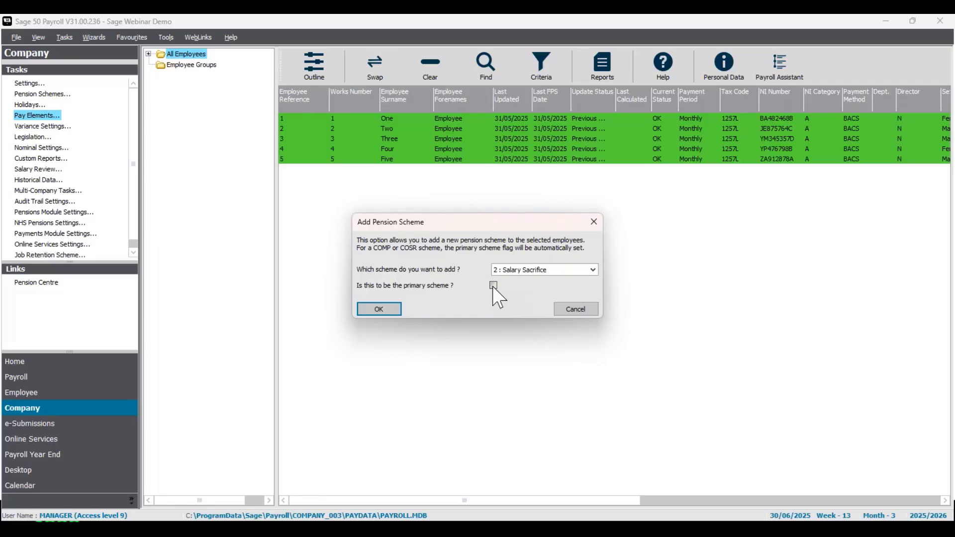
pyautogui.click(383, 309)
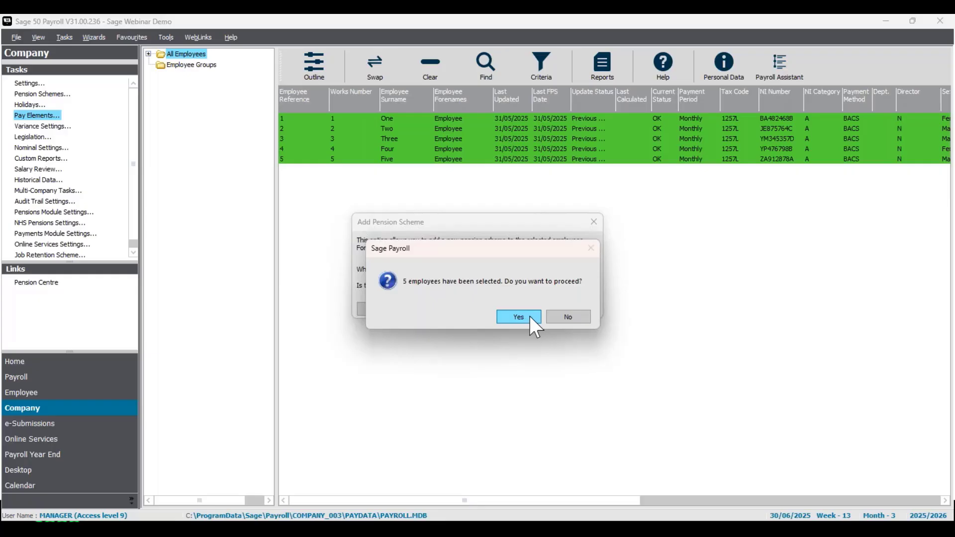
pyautogui.click(585, 320)
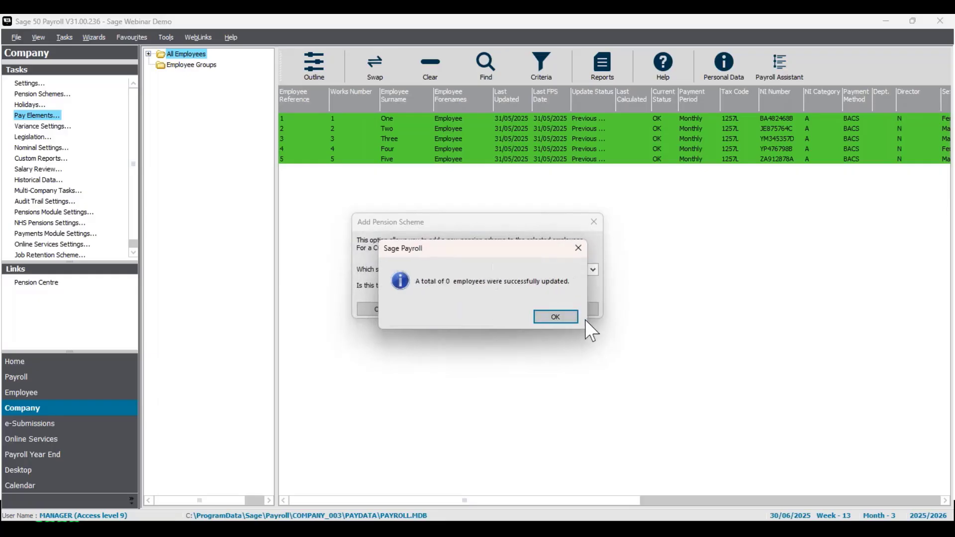
pyautogui.click(556, 317)
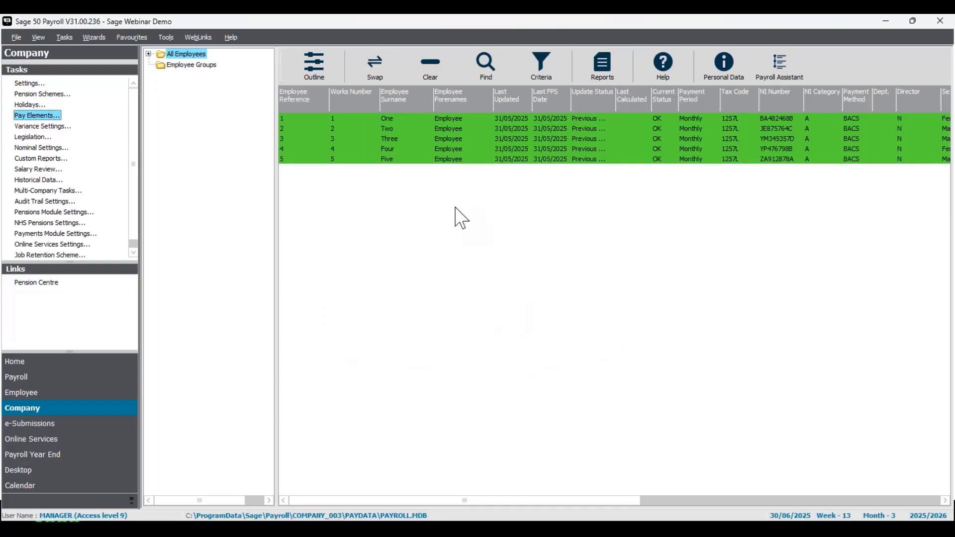
# - Clear the selection of all employees in the employee list
pyautogui.click(437, 62)
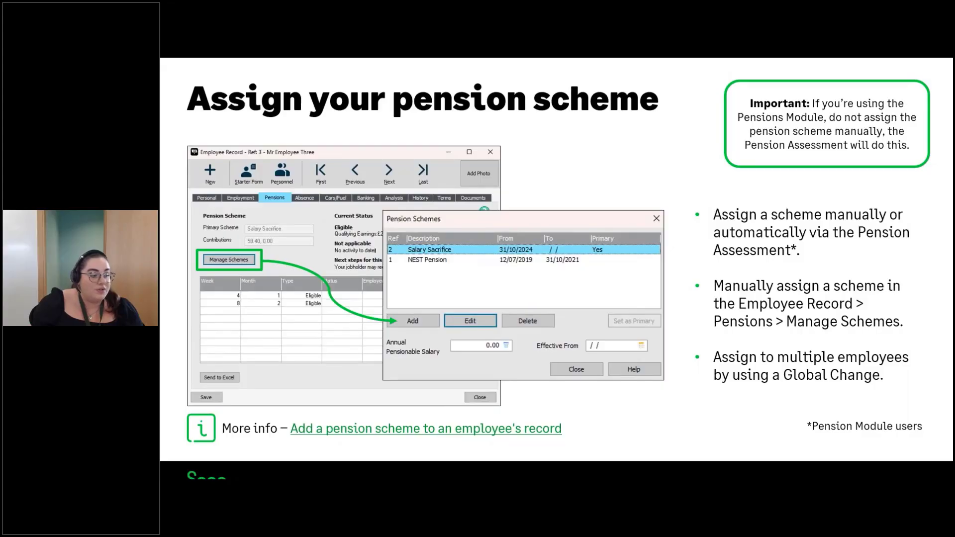
pyautogui.press('Right')
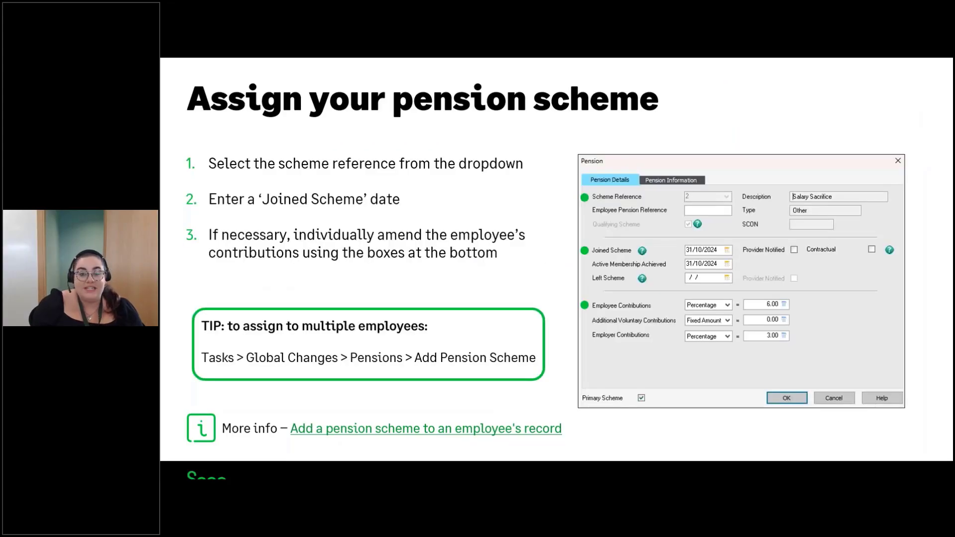
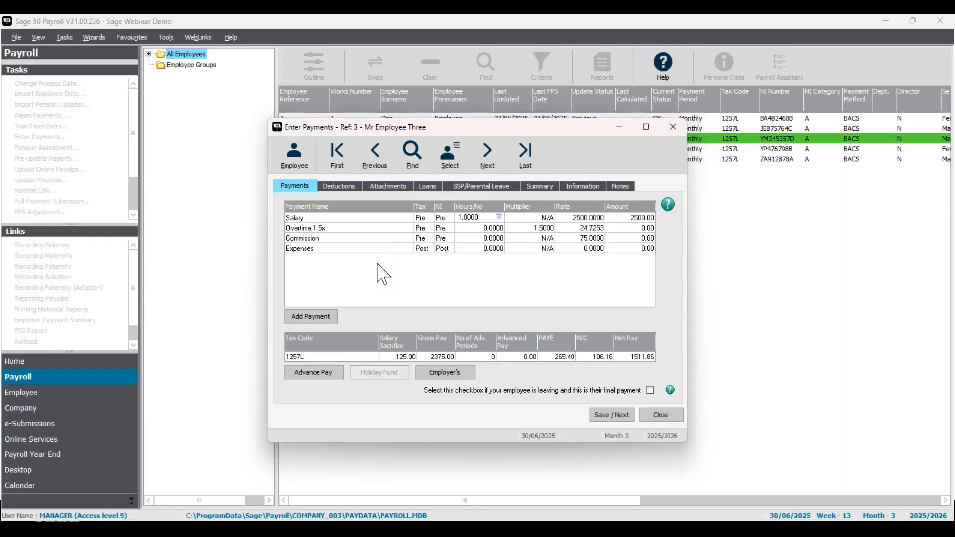
# - Review the payment summary of the employee with reference 3, including the employer's National Insurance and pension amounts
pyautogui.click(541, 187)
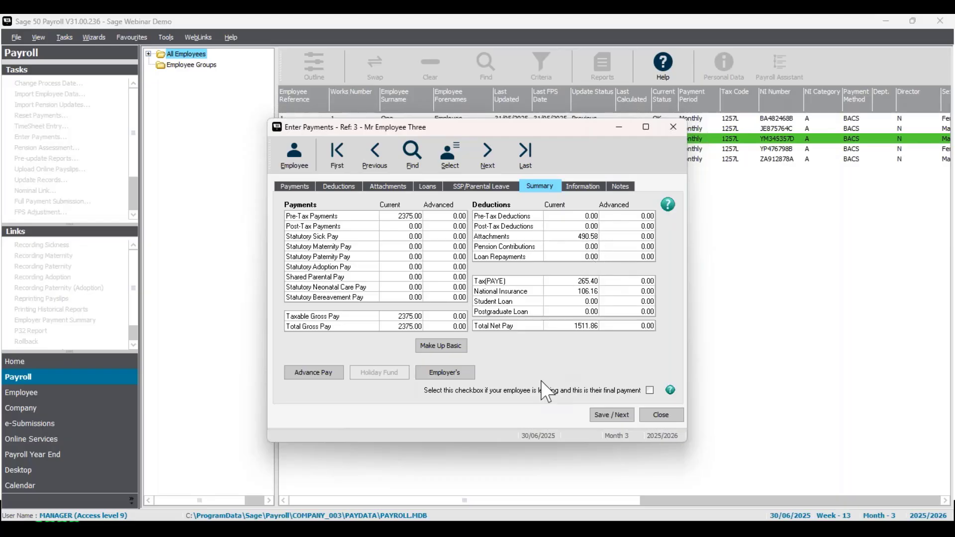
pyautogui.click(446, 374)
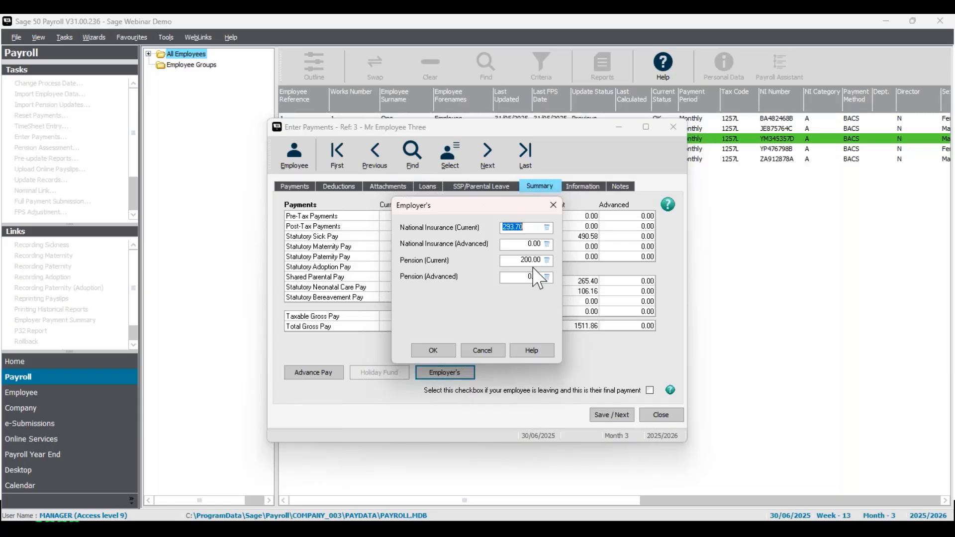
pyautogui.click(433, 350)
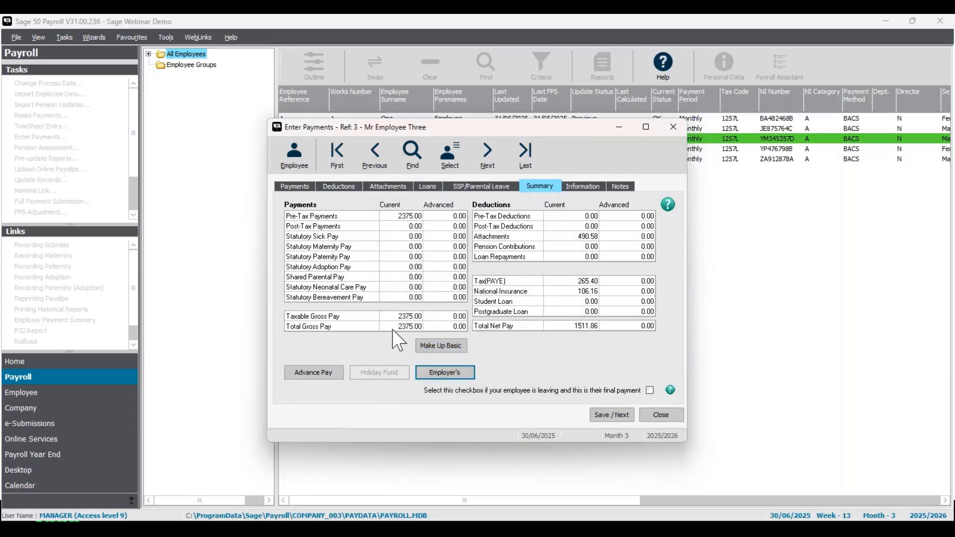
# - Compare the salary sacrifice amount in the employee's payments with the employer's current pension amount
pyautogui.click(300, 190)
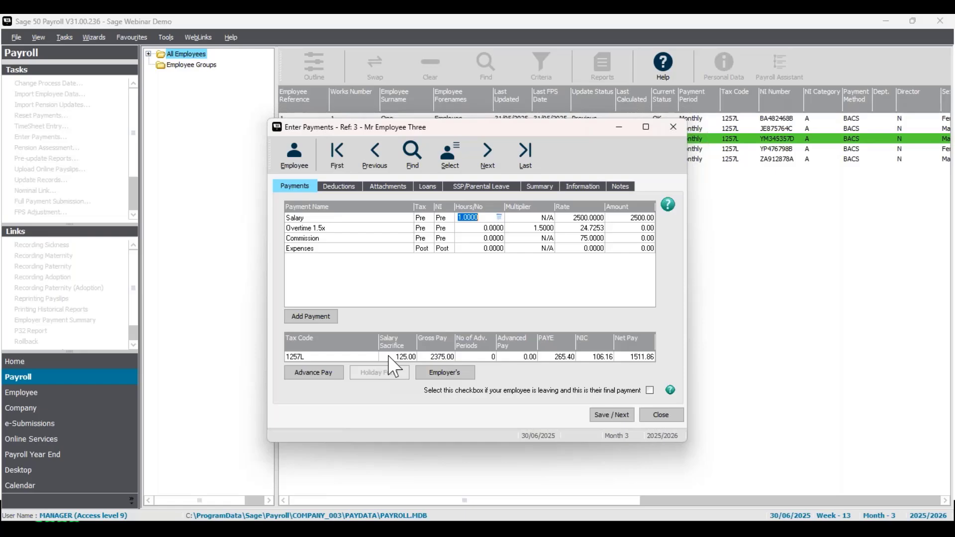
pyautogui.click(549, 185)
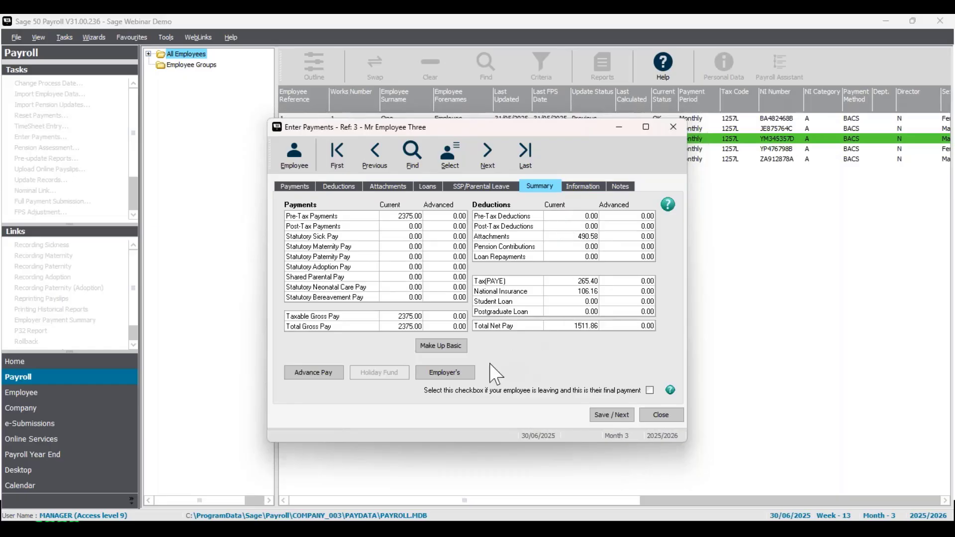
pyautogui.click(448, 373)
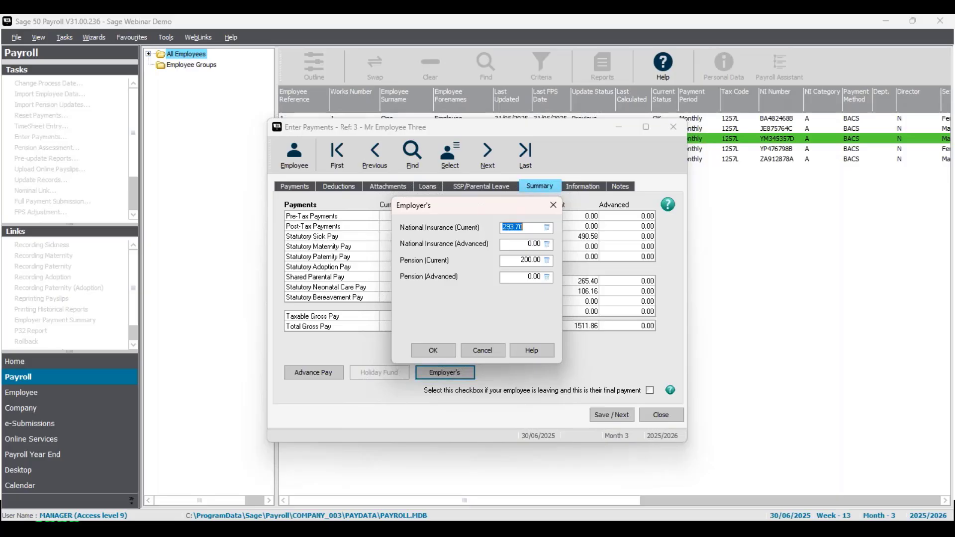
pyautogui.click(440, 354)
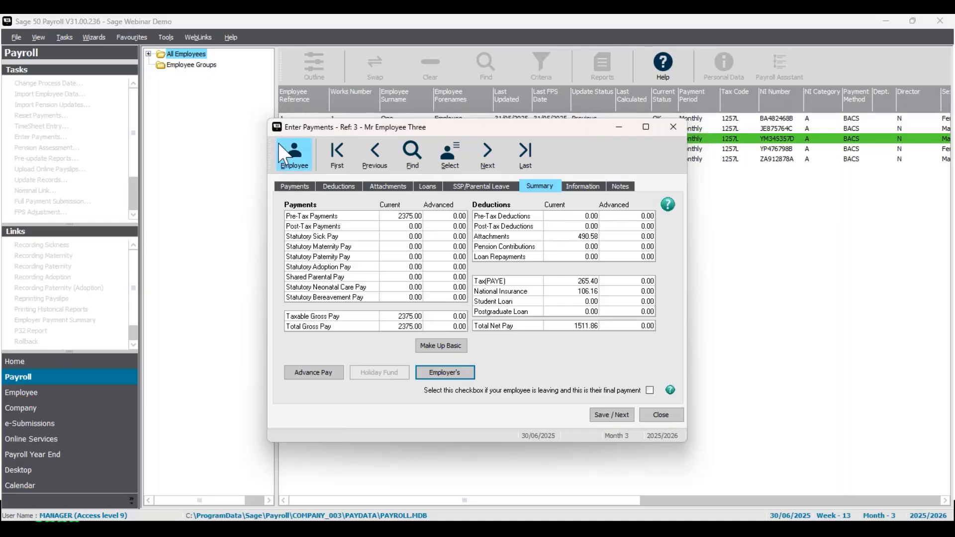
# - Open the employee's record from the payment entry and open their Salary Sacrifice pension scheme for editing
pyautogui.click(304, 169)
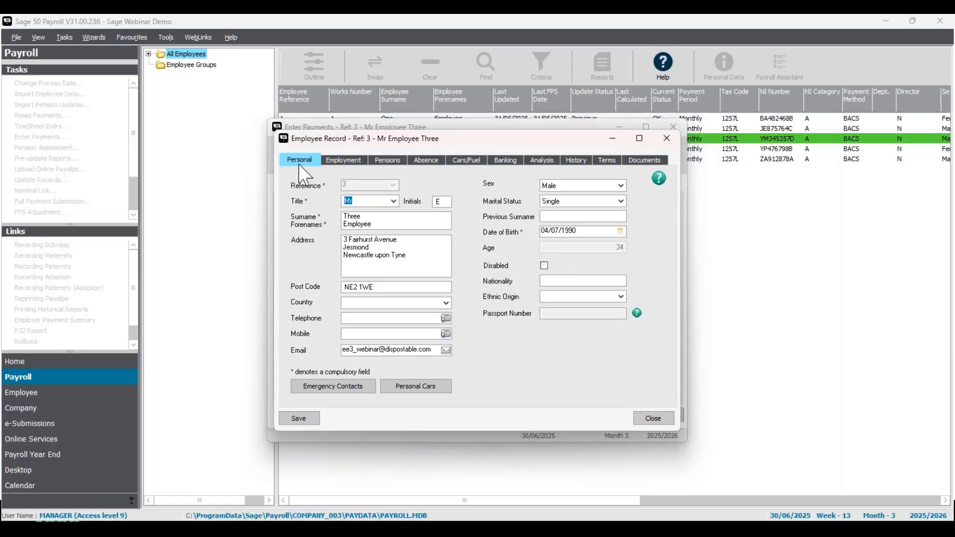
pyautogui.click(389, 160)
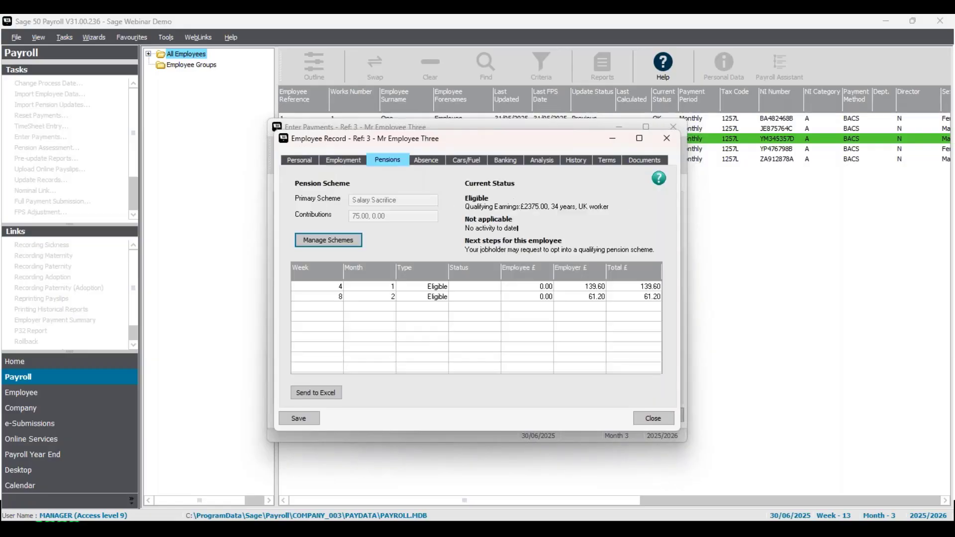
pyautogui.click(332, 243)
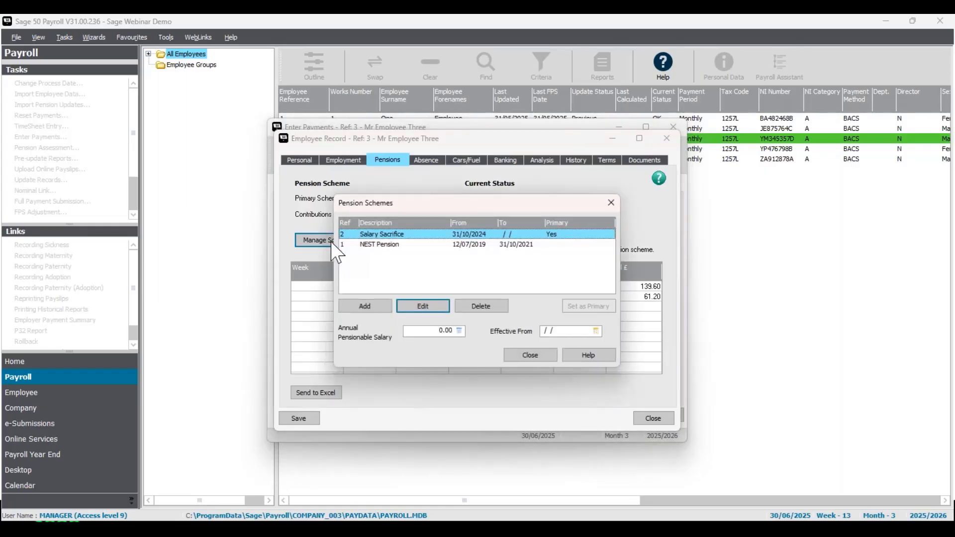
pyautogui.click(423, 307)
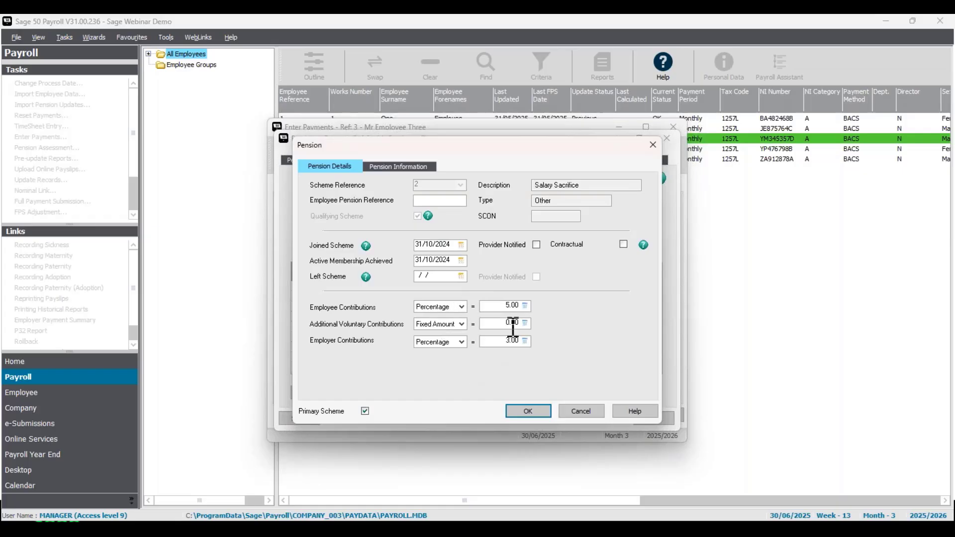
# - Set the scheme's employee contributions to 7.00 percent, save the employee record and return to the payment entry
pyautogui.click(462, 306)
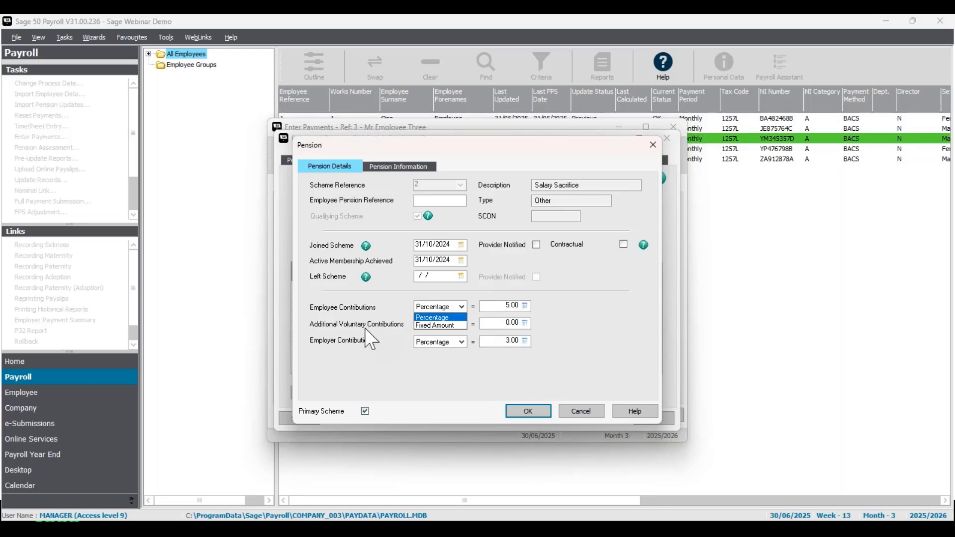
pyautogui.click(385, 361)
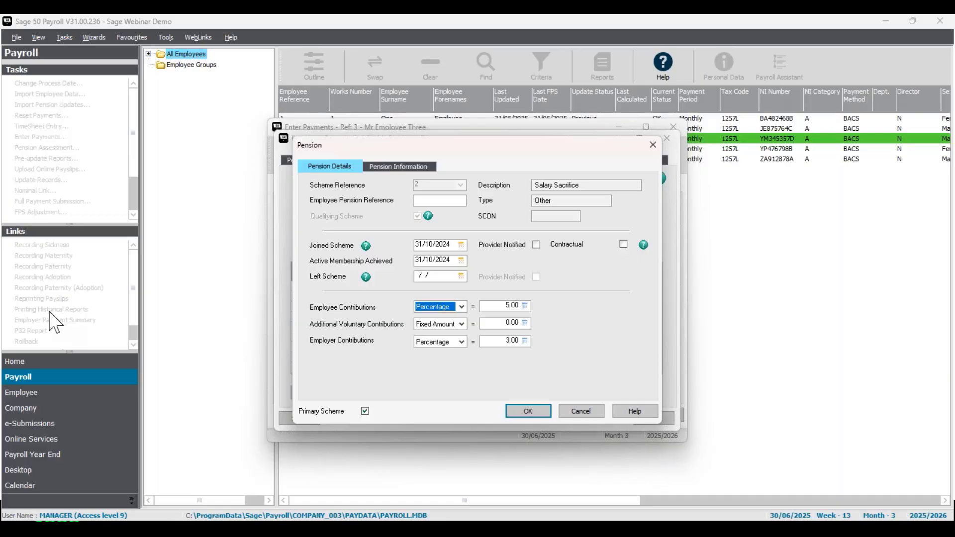
pyautogui.click(500, 306)
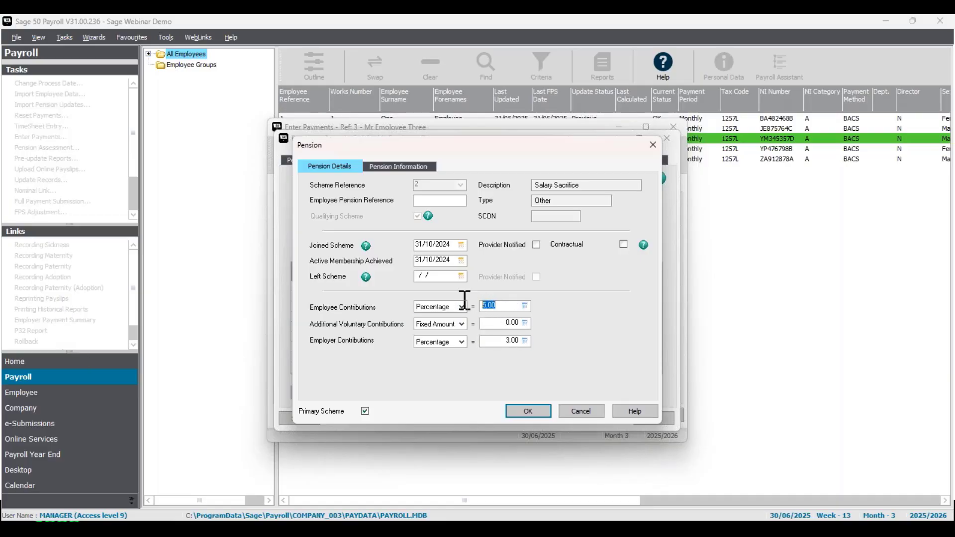
pyautogui.doubleClick(490, 306)
pyautogui.write('7')
pyautogui.press('Tab')
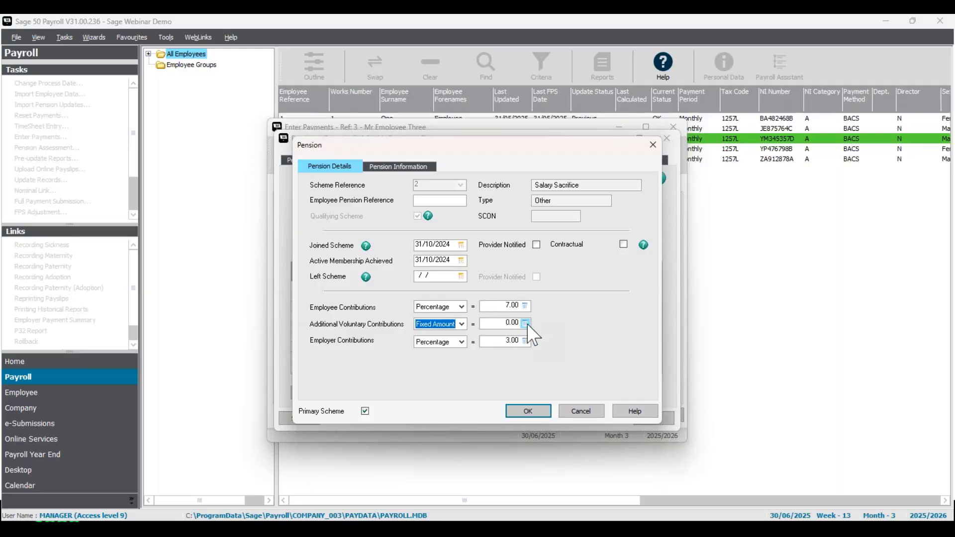
pyautogui.click(527, 411)
pyautogui.click(527, 356)
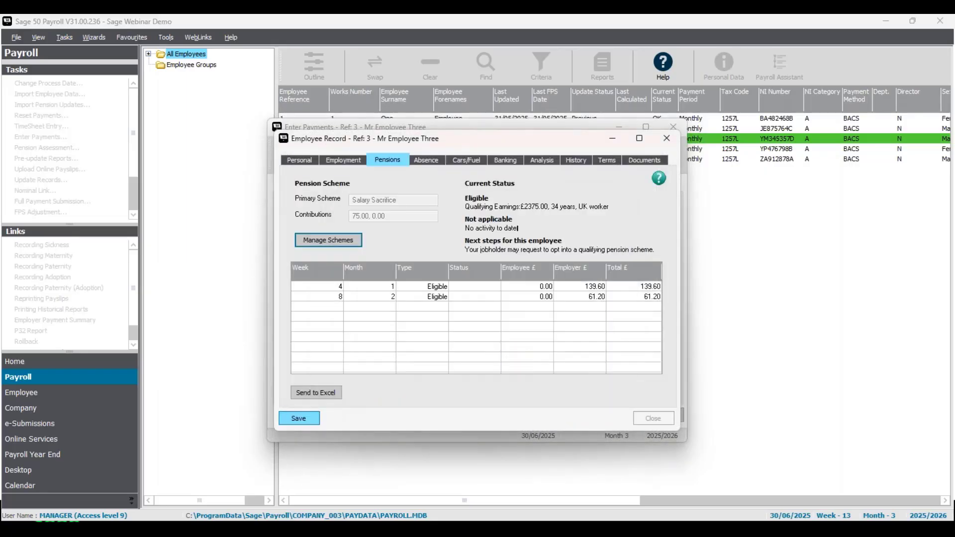
pyautogui.click(648, 418)
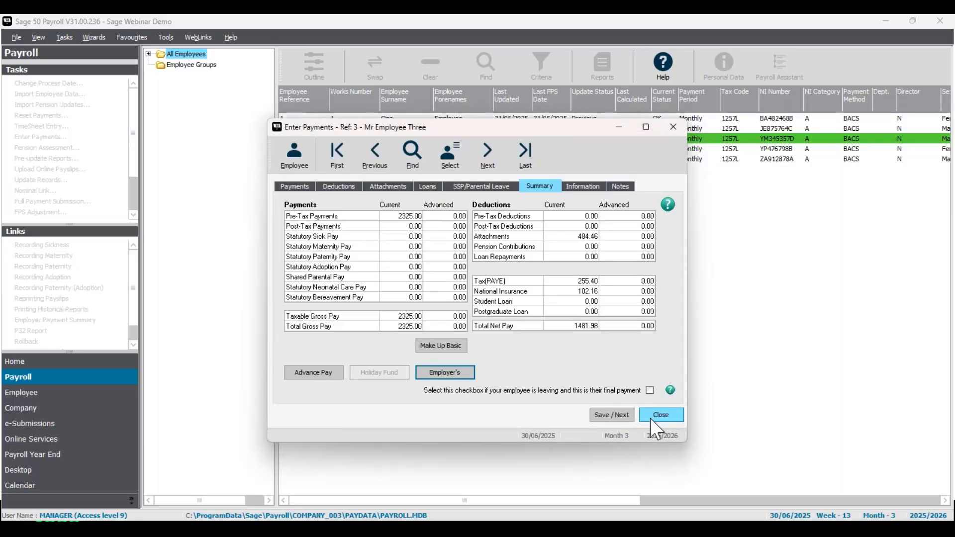
# - Check the employer's National Insurance and pension amounts and the employee's salary sacrifice amount after the contribution change
pyautogui.click(449, 377)
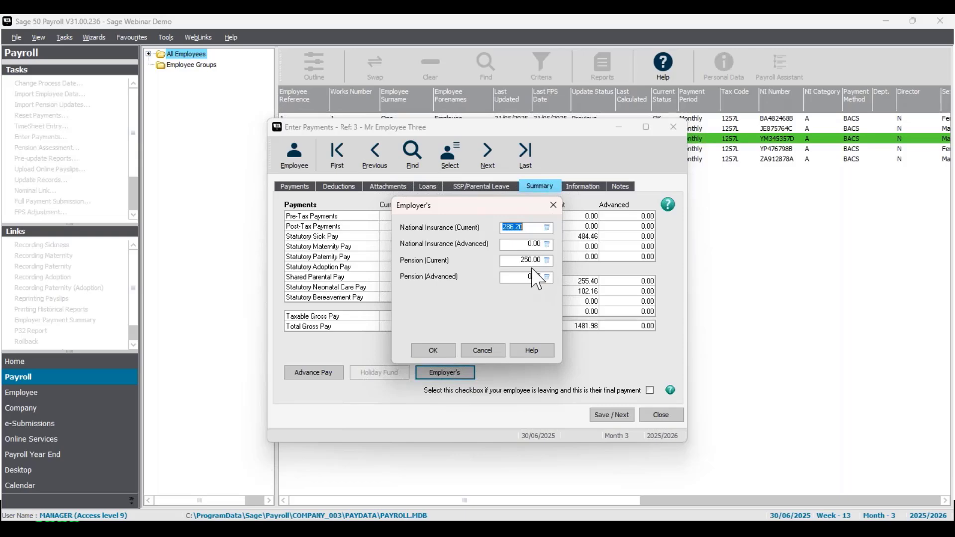
pyautogui.click(553, 205)
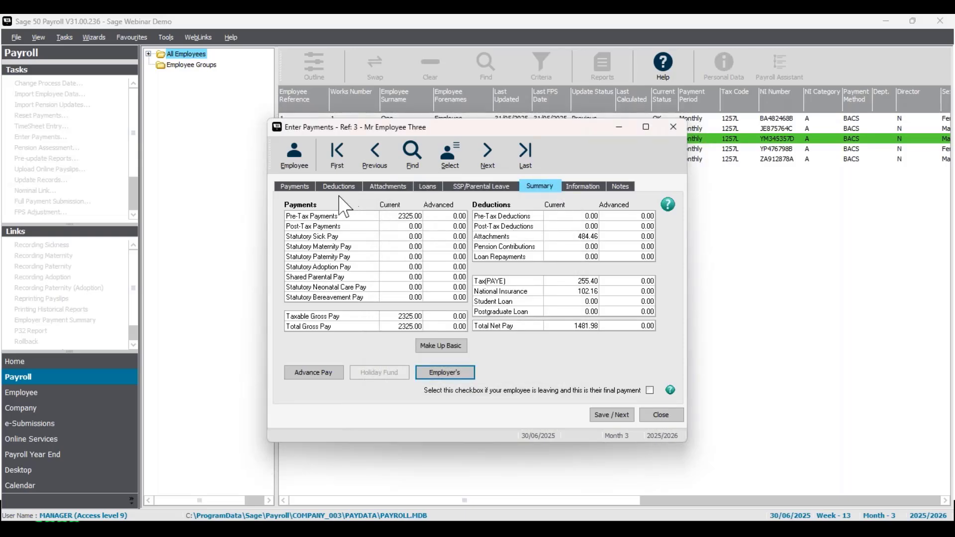
pyautogui.click(305, 186)
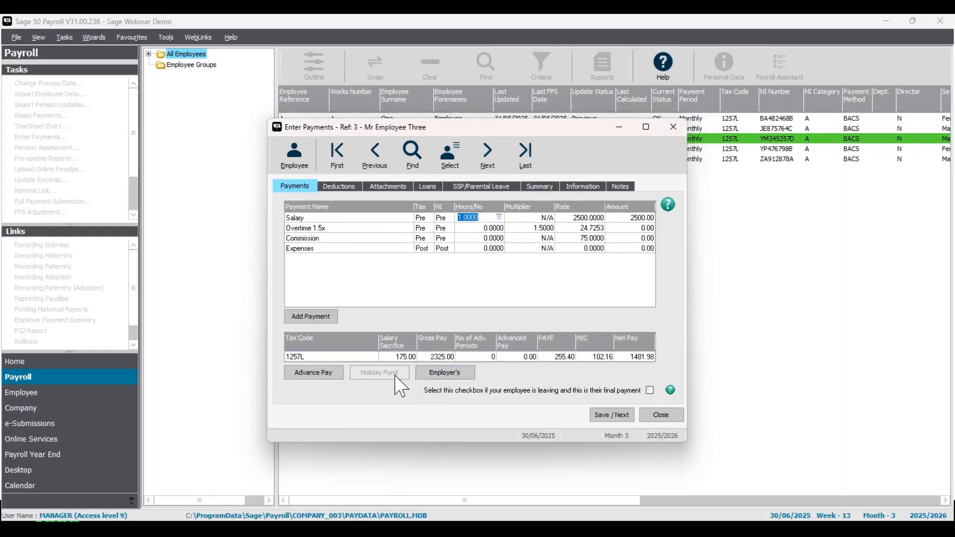